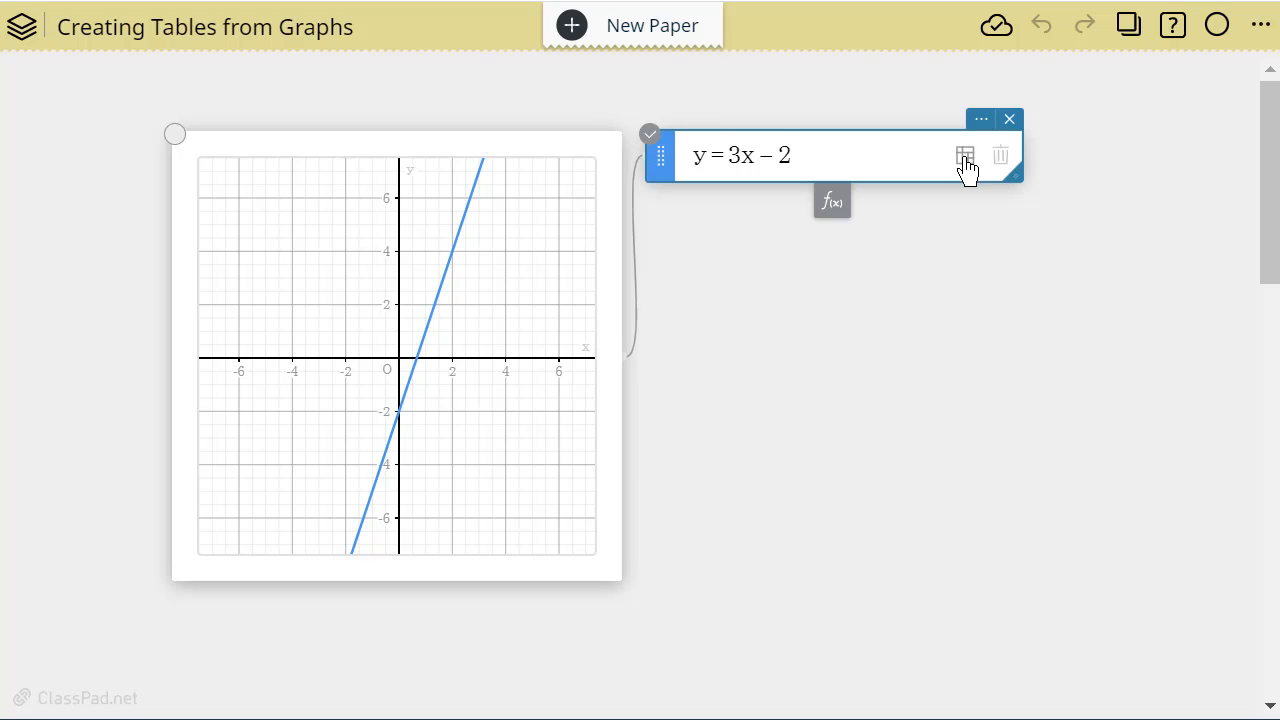
Display the value table for y = 3x − 2 and change its second x value to 4.40.
{"action": "left_click", "coordinate": [965, 157]}
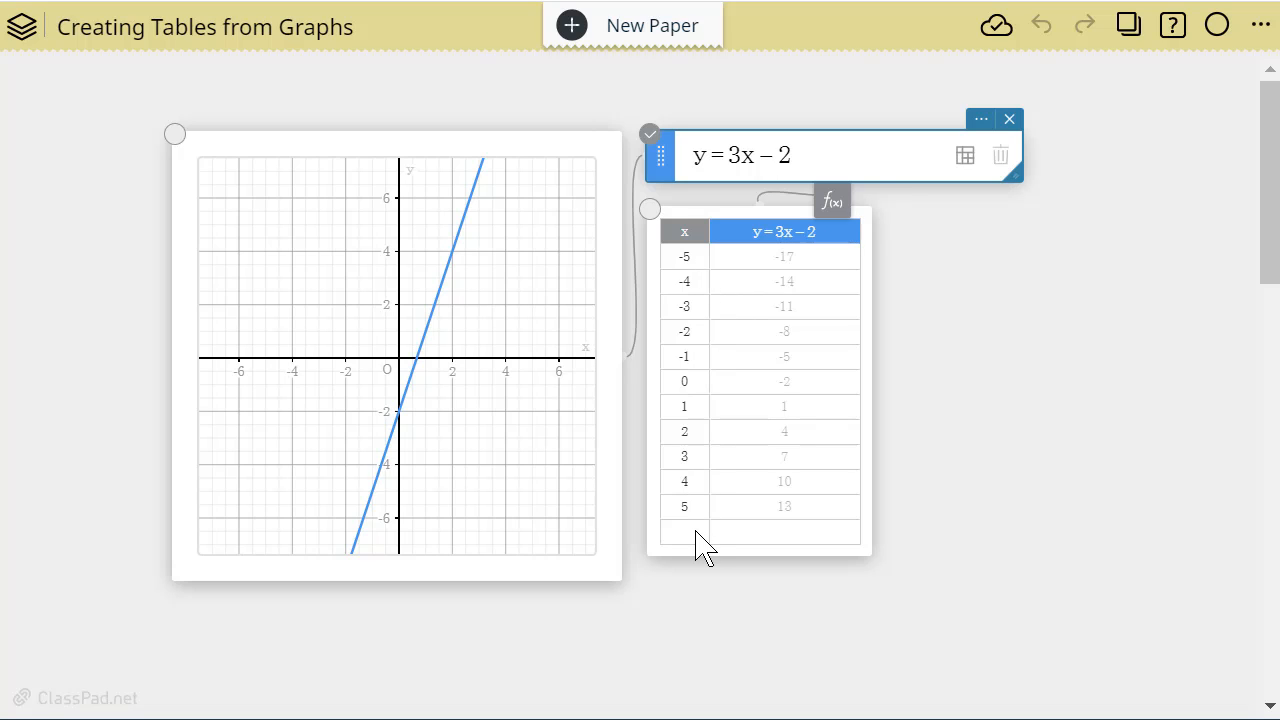
{"action": "left_click", "coordinate": [685, 282]}
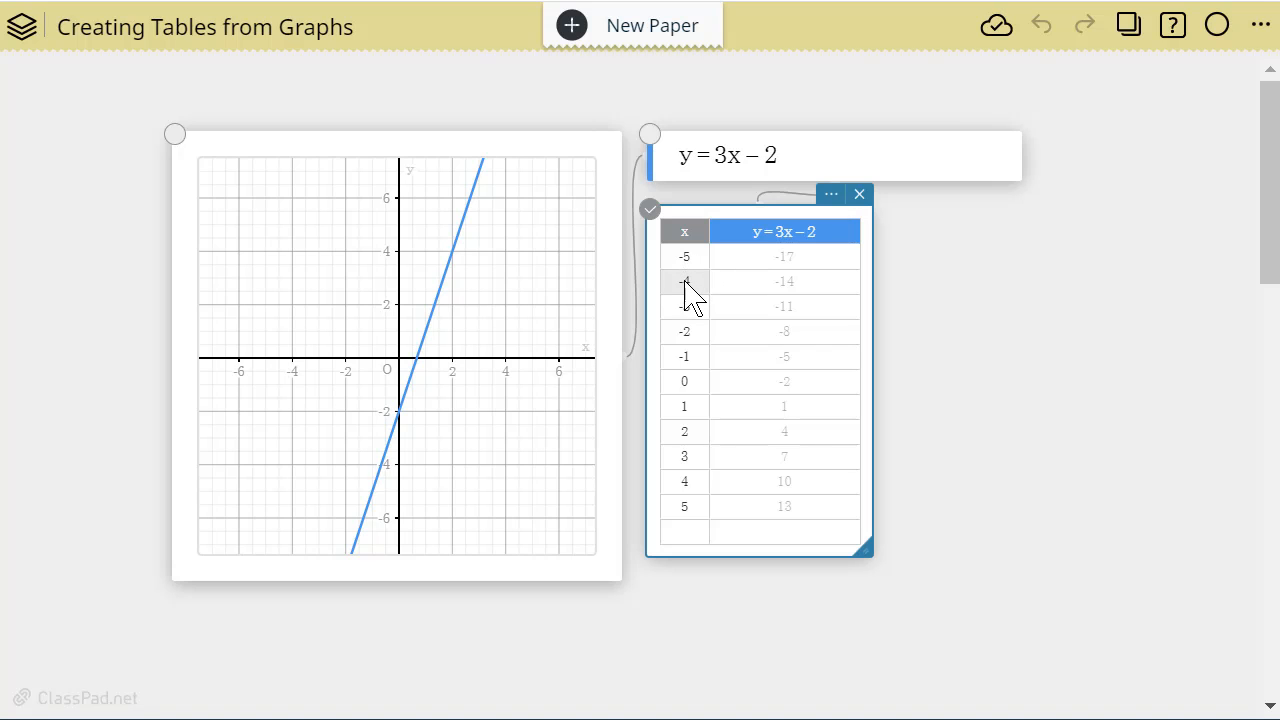
{"action": "left_click", "coordinate": [685, 282]}
{"action": "type", "text": "4.40"}
{"action": "key", "text": "Return"}
Add the x values 100 and -56 in new rows at the end of the table.
{"action": "left_click", "coordinate": [695, 542]}
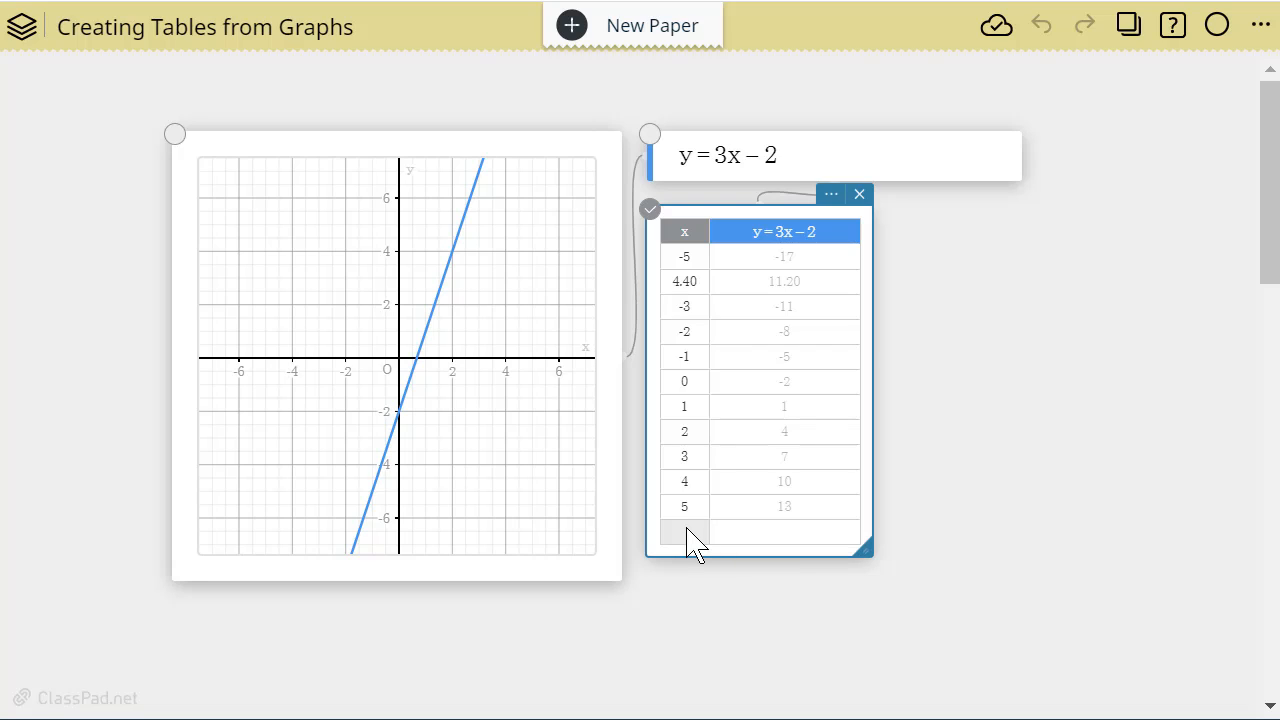
{"action": "type", "text": "100"}
{"action": "key", "text": "Return"}
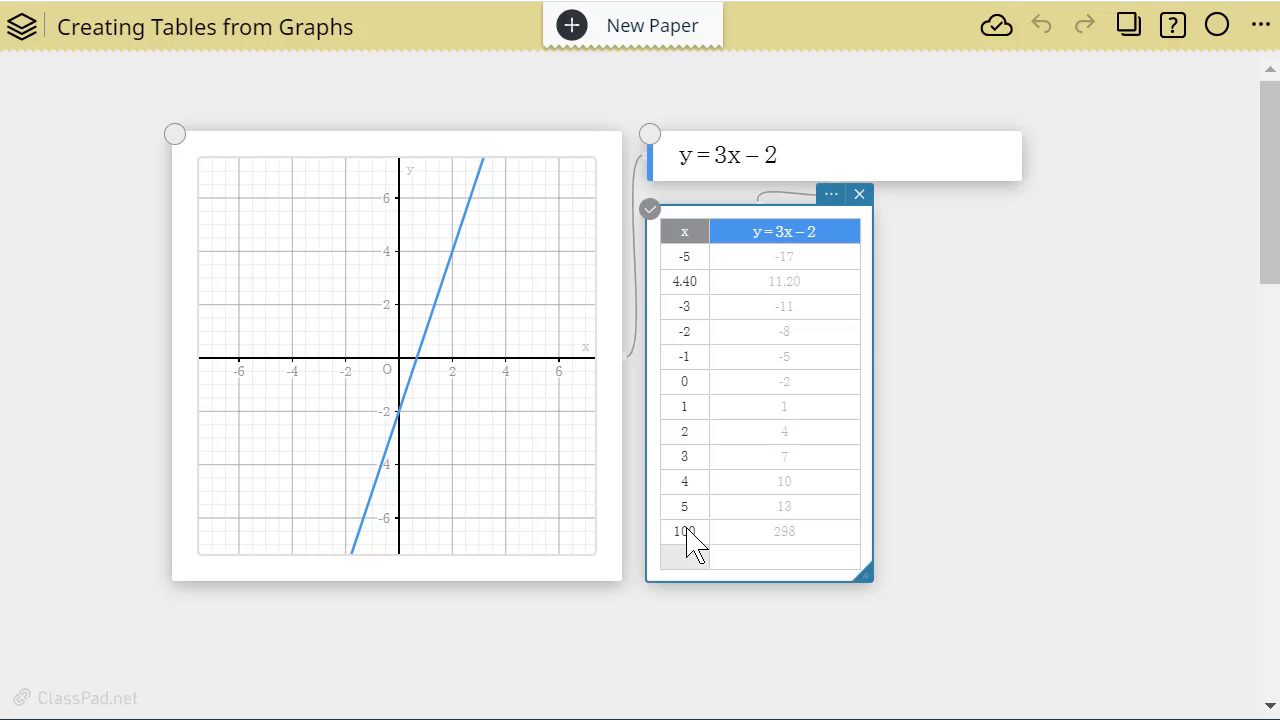
{"action": "type", "text": "-56"}
{"action": "key", "text": "Return"}
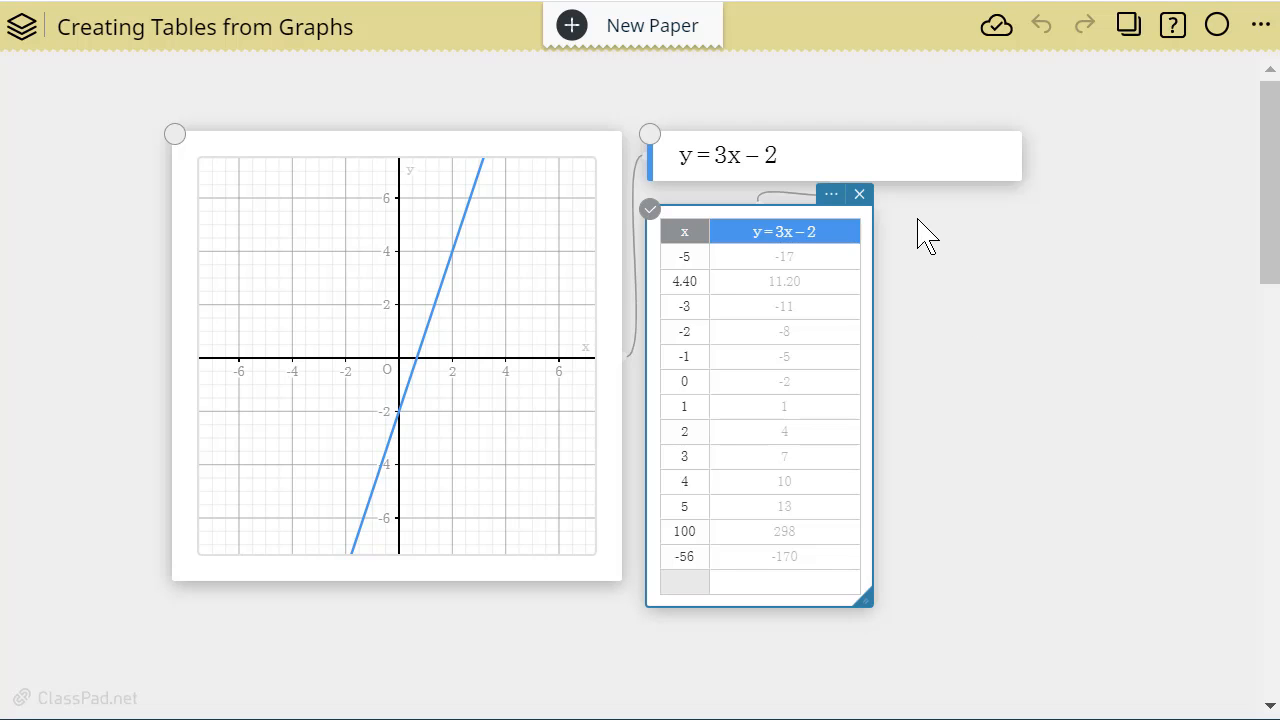
Move the table away from the equation note and add −2x + 2 = y as a second function on the graph.
{"action": "left_click_drag", "start_coordinate": [863, 263], "coordinate": [1133, 258]}
{"action": "left_click", "coordinate": [805, 172]}
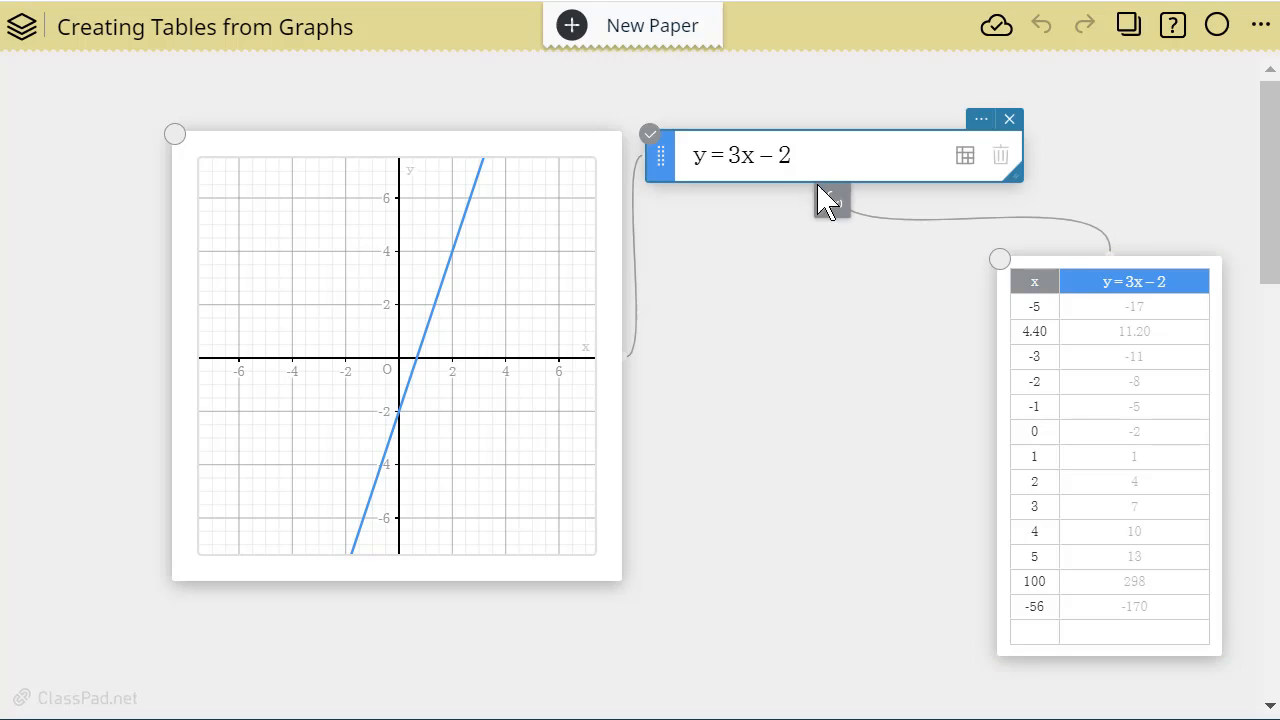
{"action": "left_click", "coordinate": [826, 198]}
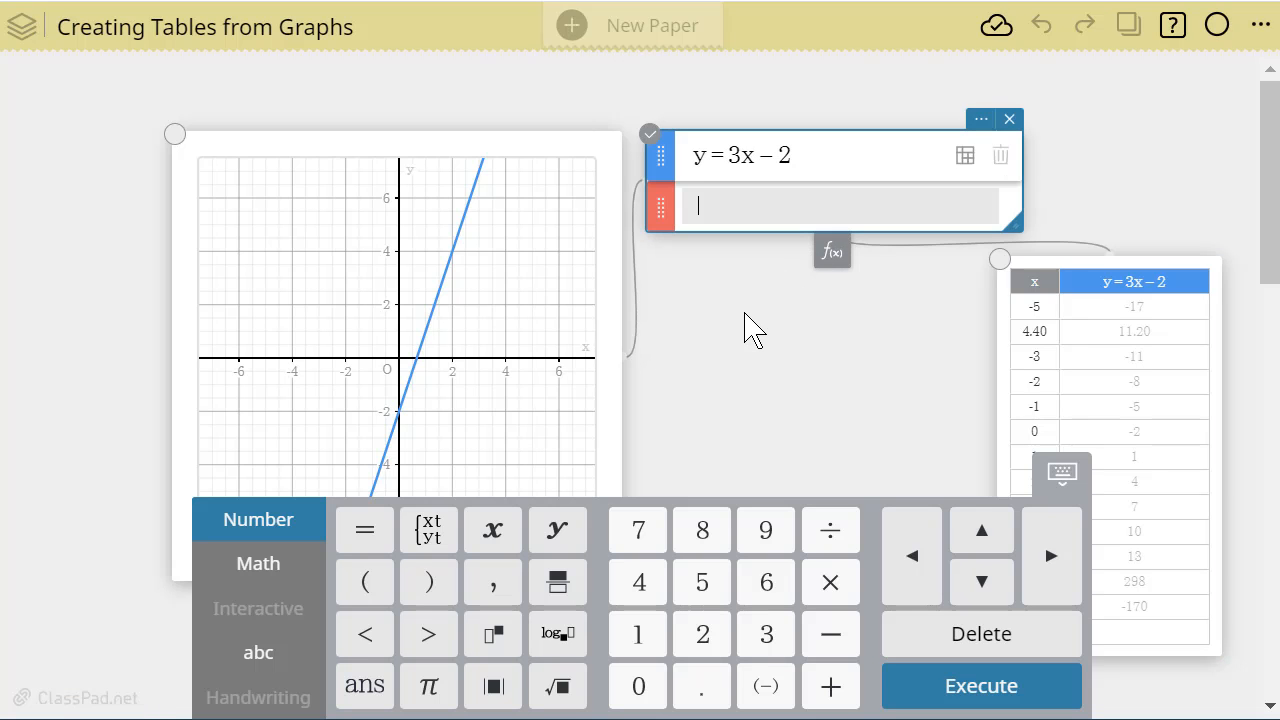
{"action": "type", "text": "-"}
{"action": "type", "text": "2x"}
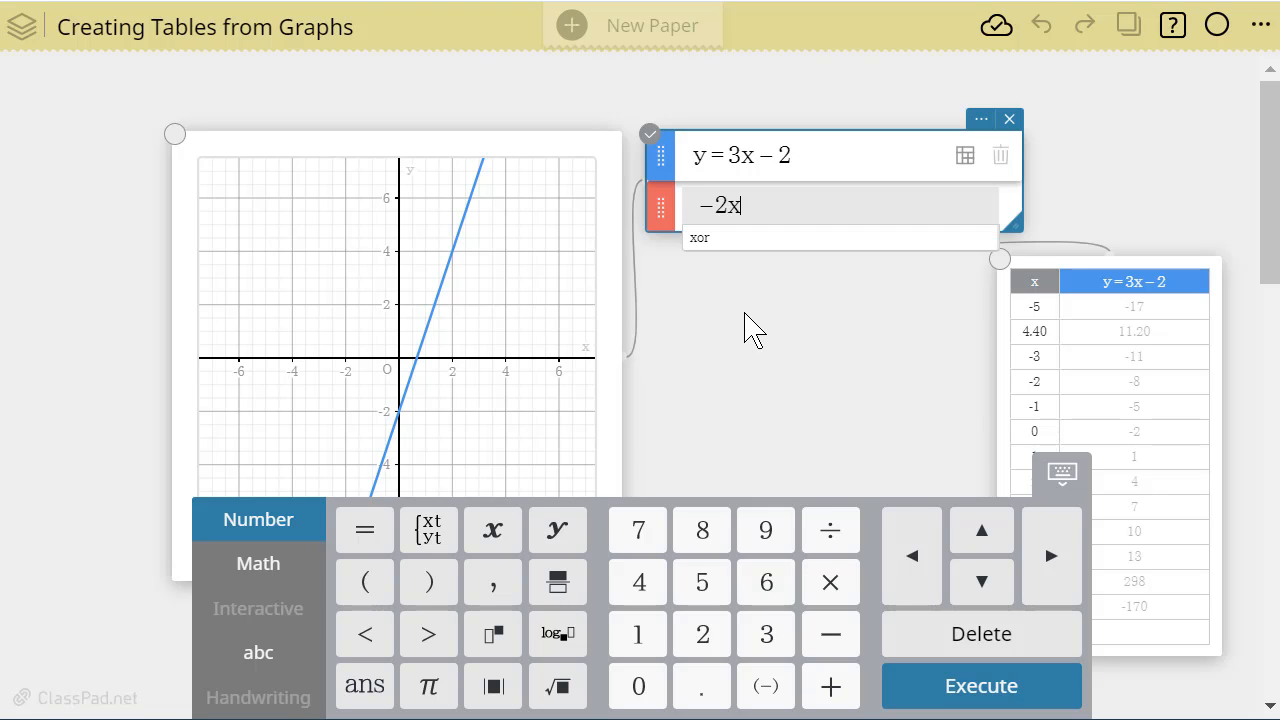
{"action": "type", "text": "+ 2 = y"}
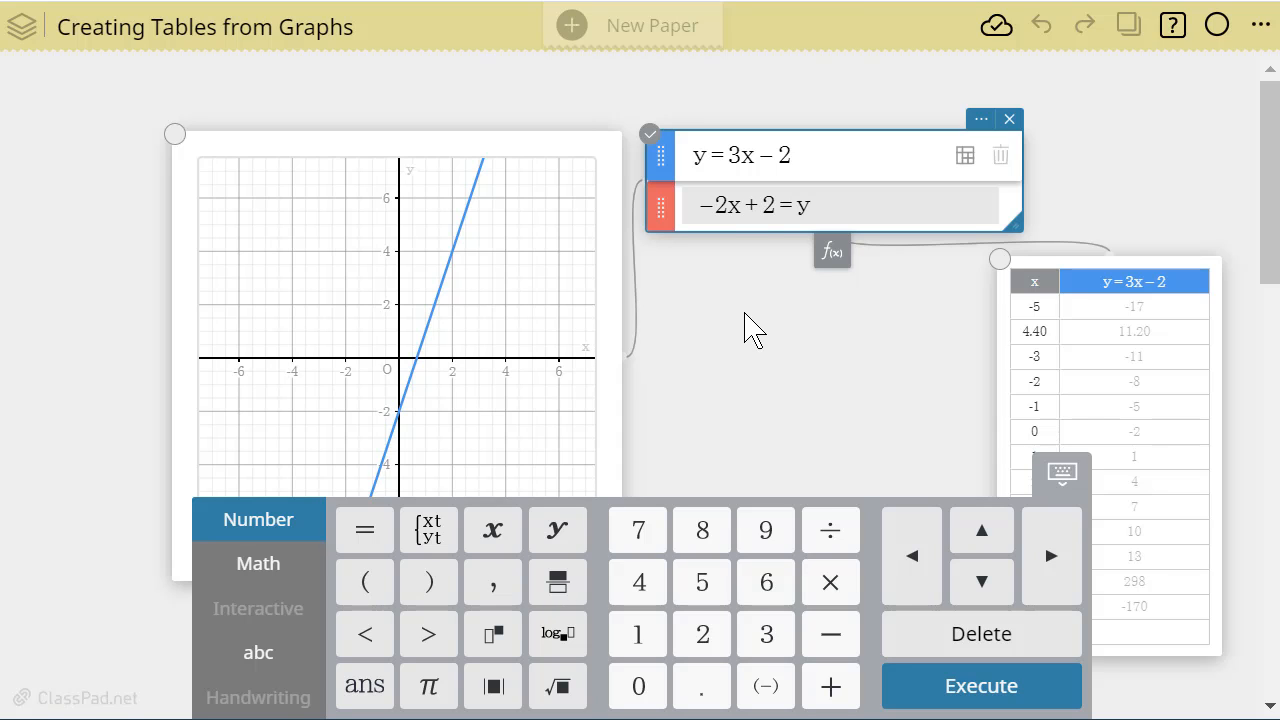
{"action": "key", "text": "Return"}
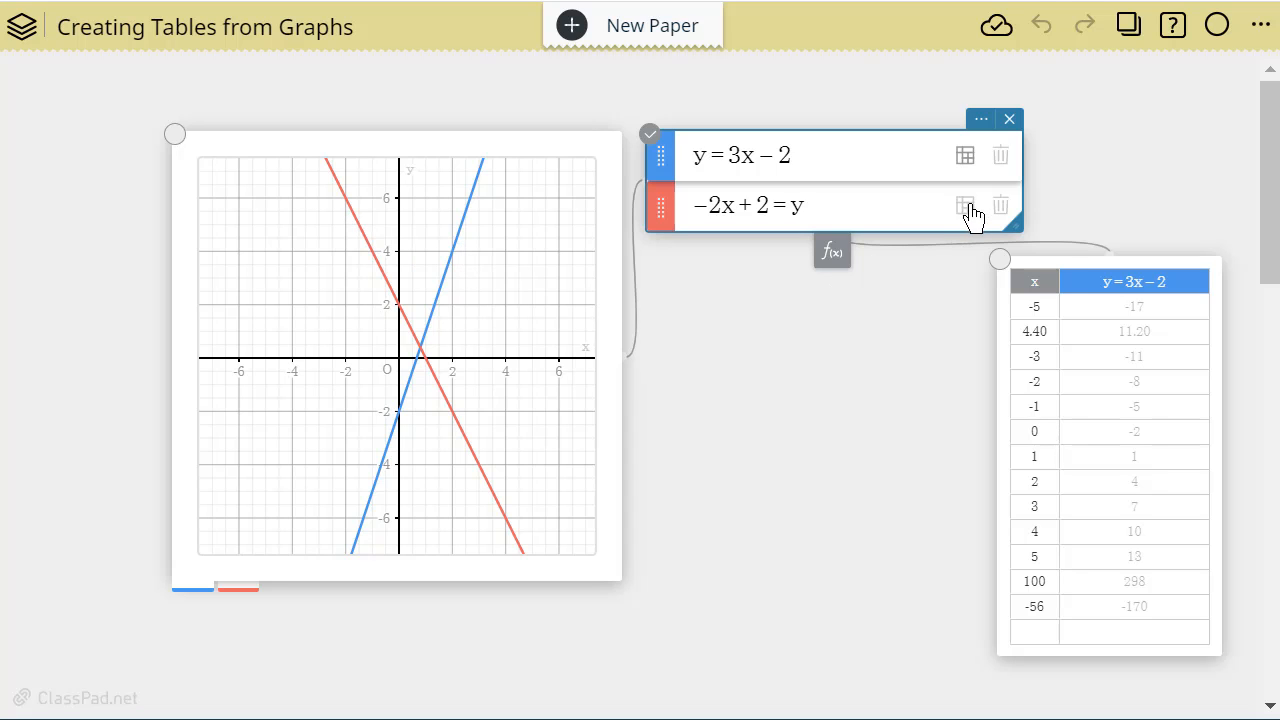
Move the table back beneath the equations and add the values of −2x + 2 = y to it.
{"action": "left_click_drag", "start_coordinate": [1022, 284], "coordinate": [825, 296]}
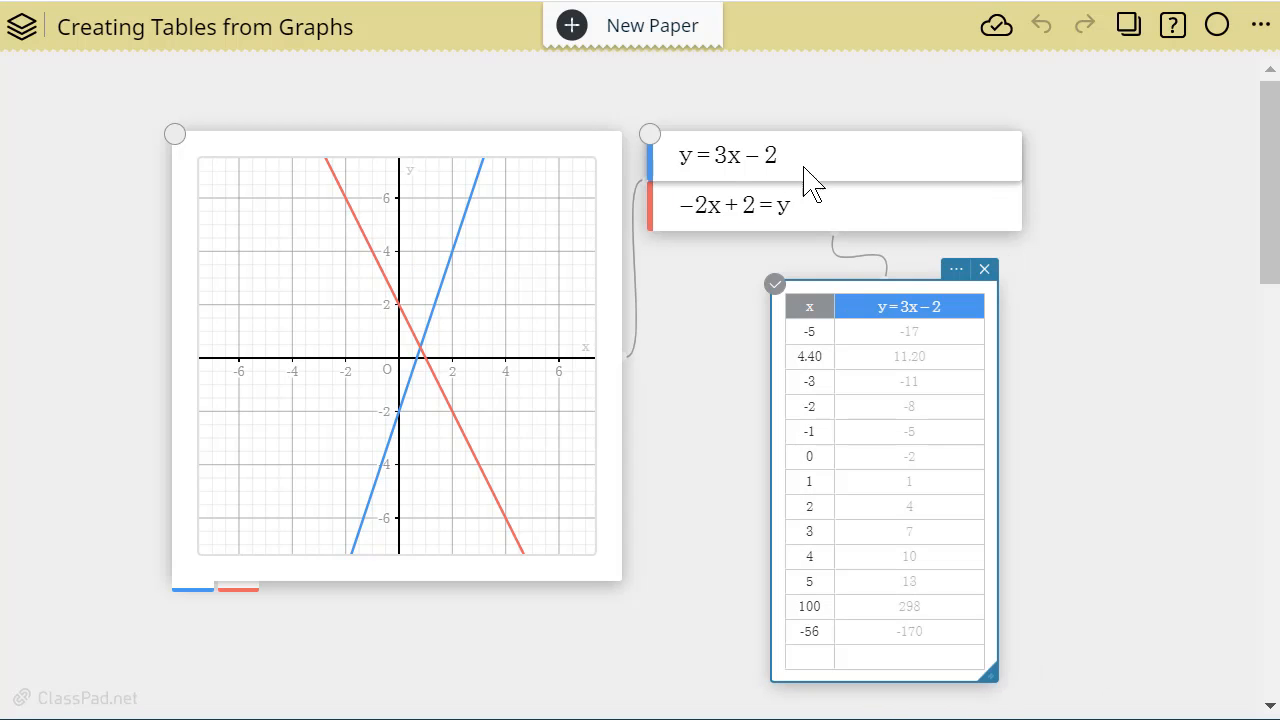
{"action": "left_click", "coordinate": [840, 172]}
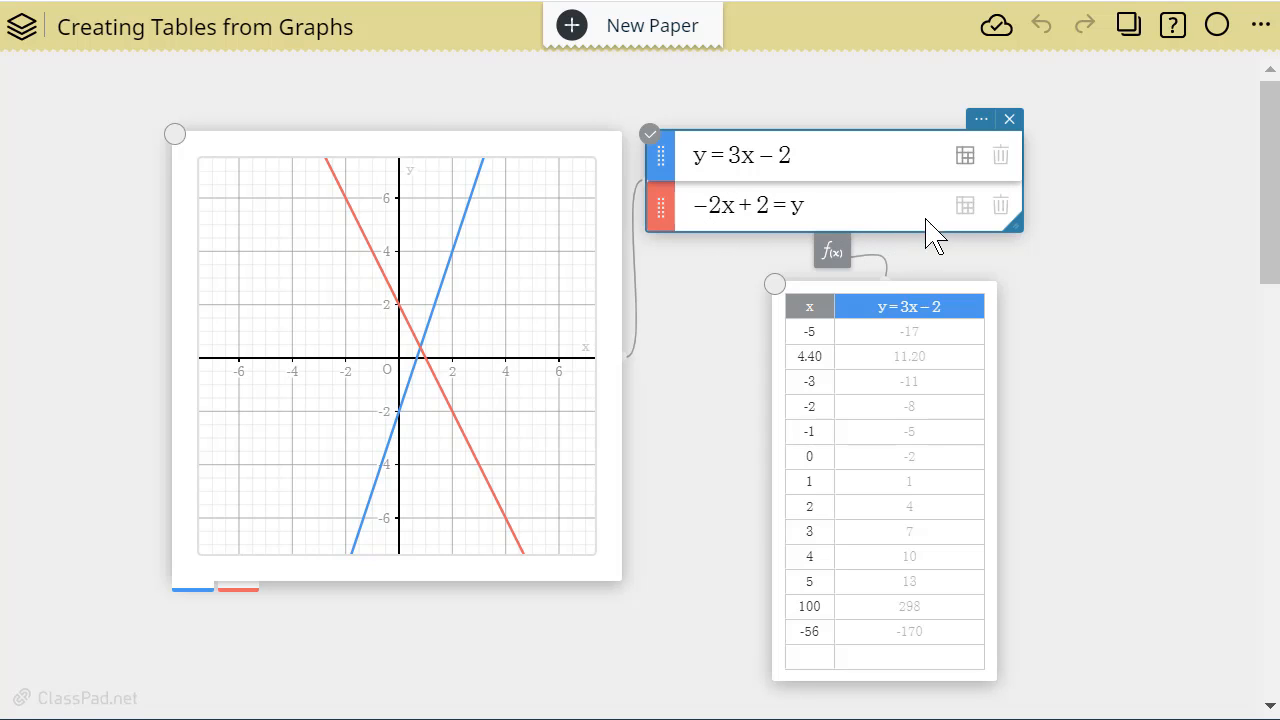
{"action": "left_click", "coordinate": [966, 207]}
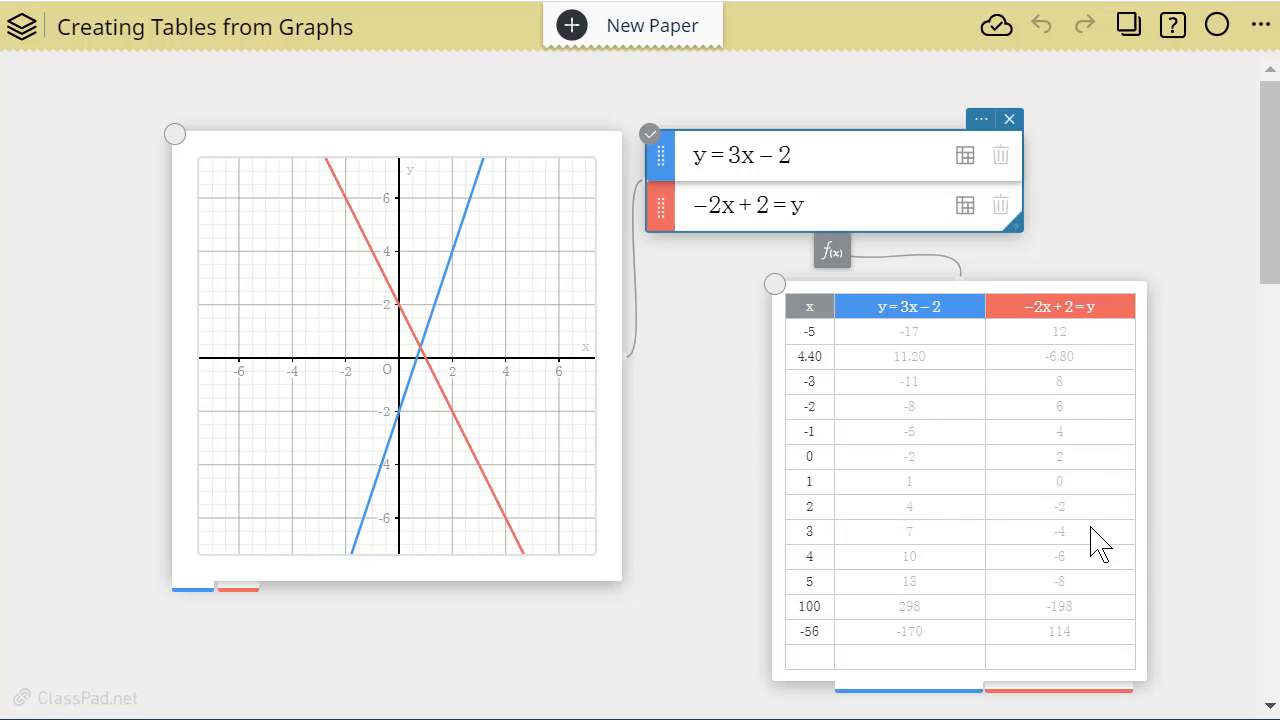
Show the coordinates of the two lines' intersection on the graph and place the label to the right of the point.
{"action": "left_click", "coordinate": [443, 404]}
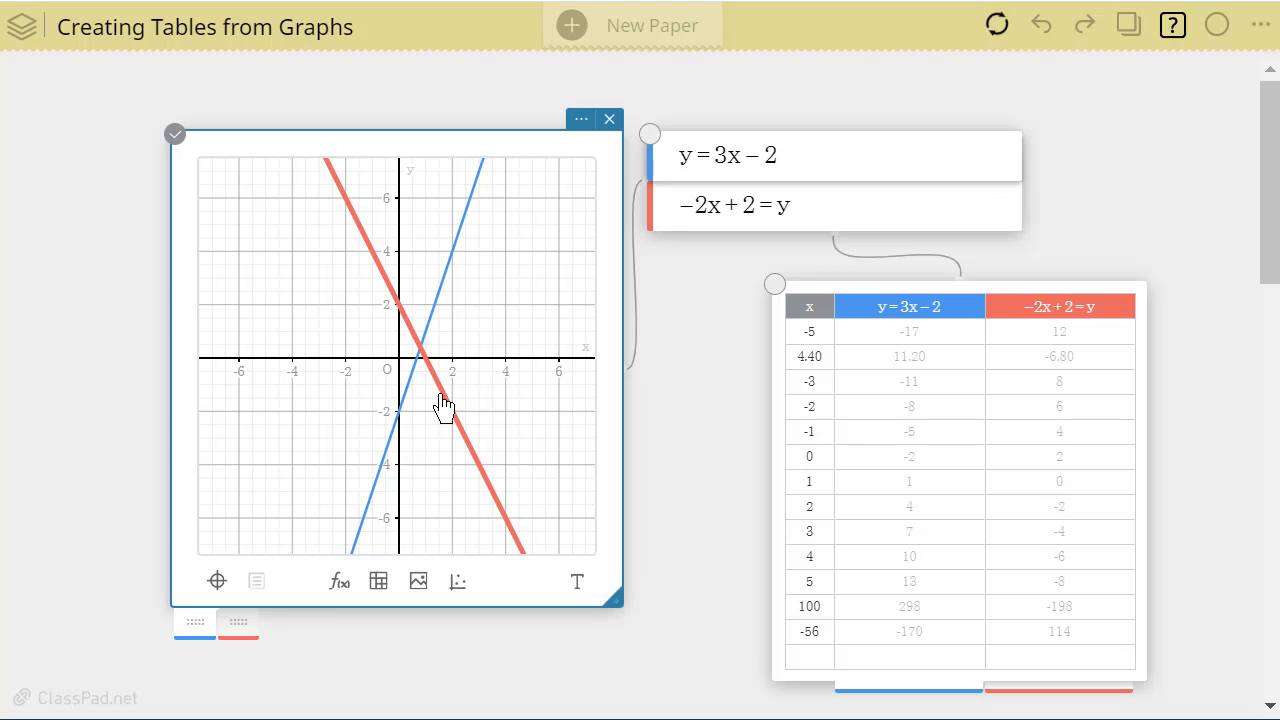
{"action": "left_click", "coordinate": [428, 376]}
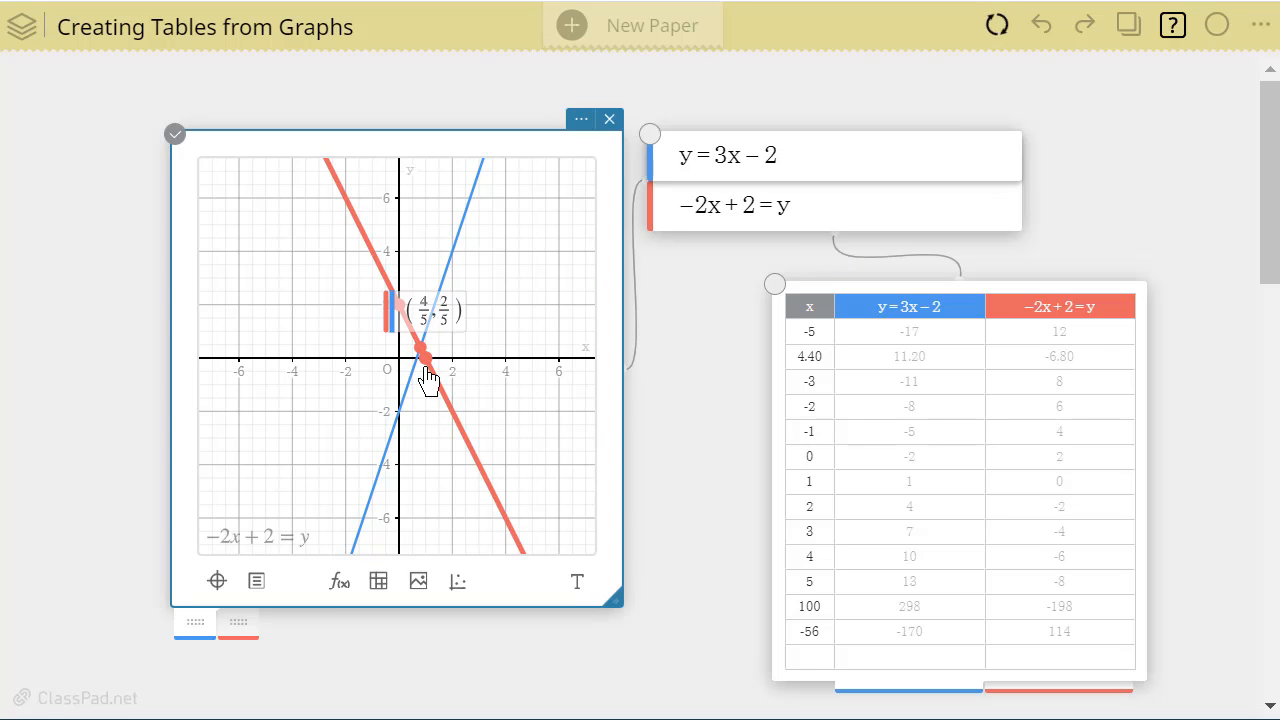
{"action": "left_click_drag", "start_coordinate": [434, 306], "coordinate": [638, 295]}
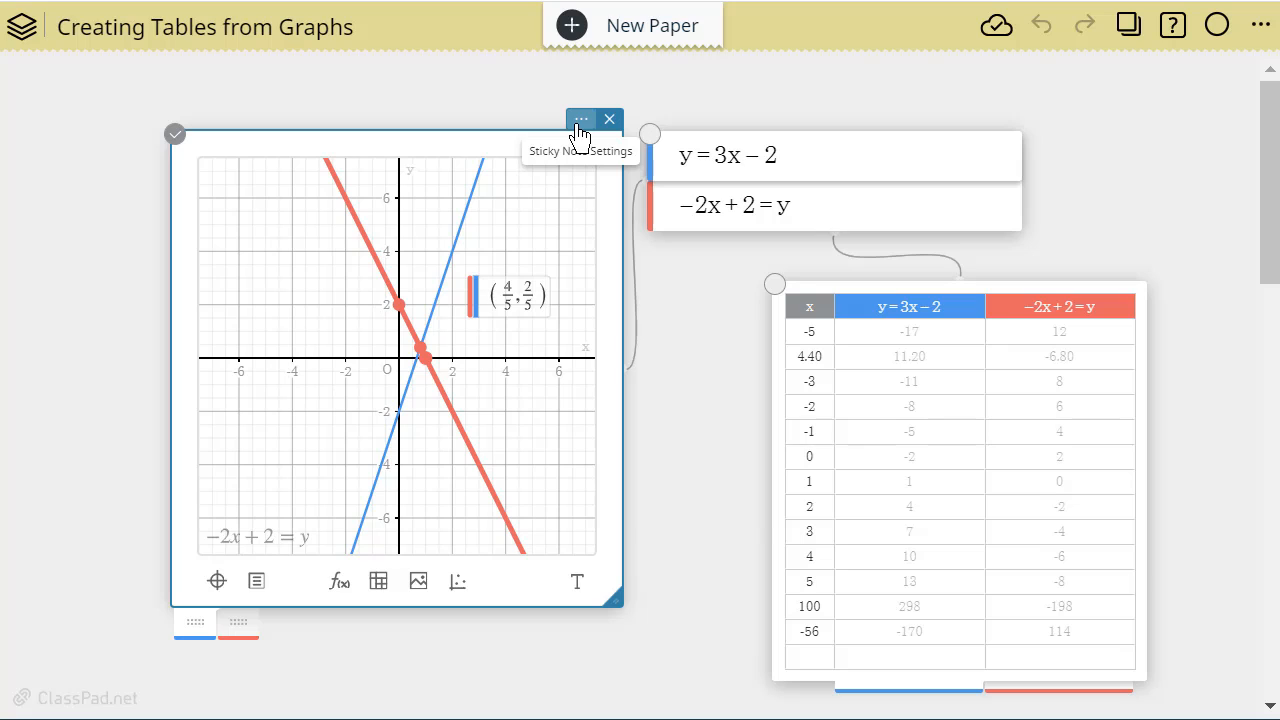
Set the graph's coordinate display to Decimal with Fix 2.
{"action": "left_click", "coordinate": [580, 122]}
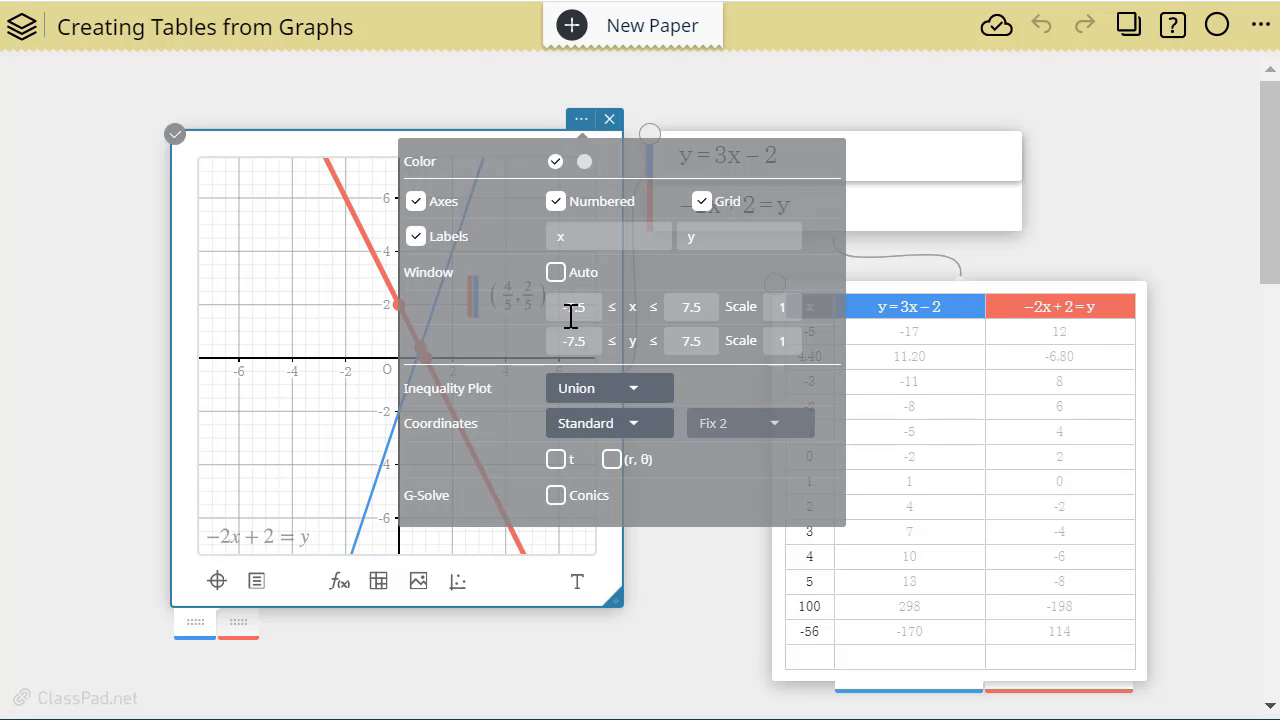
{"action": "left_click", "coordinate": [638, 425]}
{"action": "left_click", "coordinate": [615, 458]}
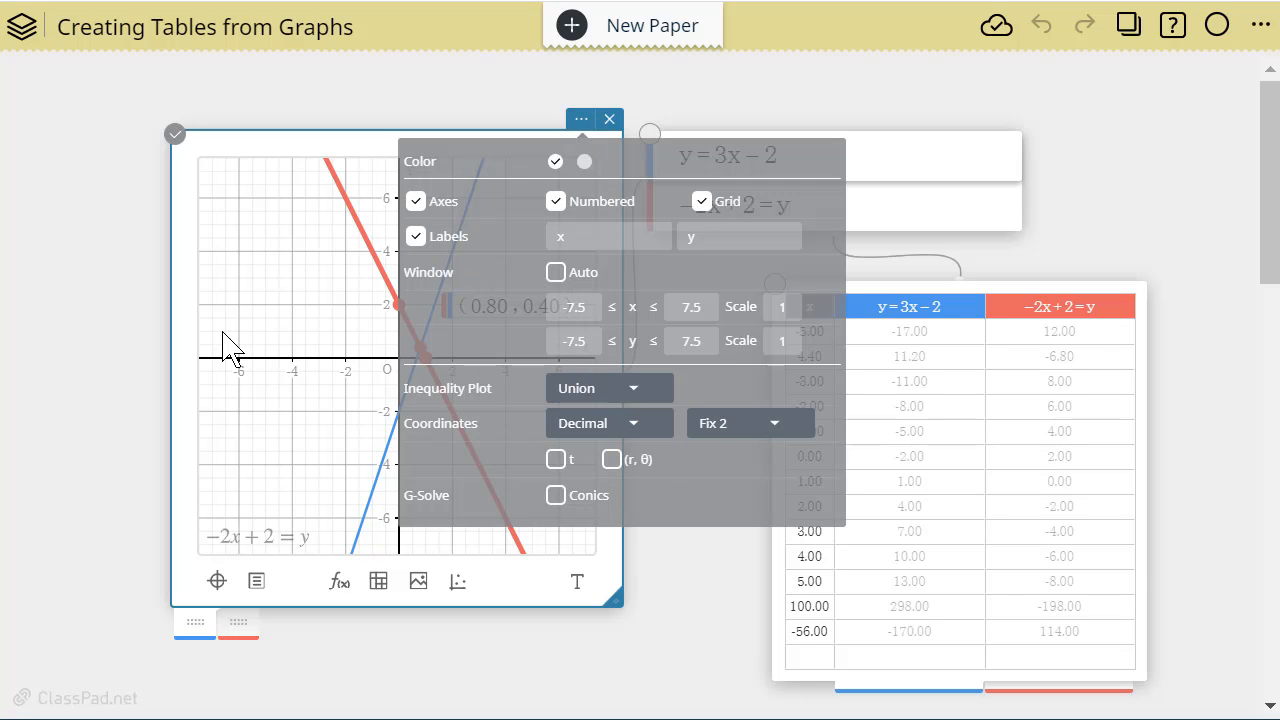
{"action": "left_click", "coordinate": [220, 295]}
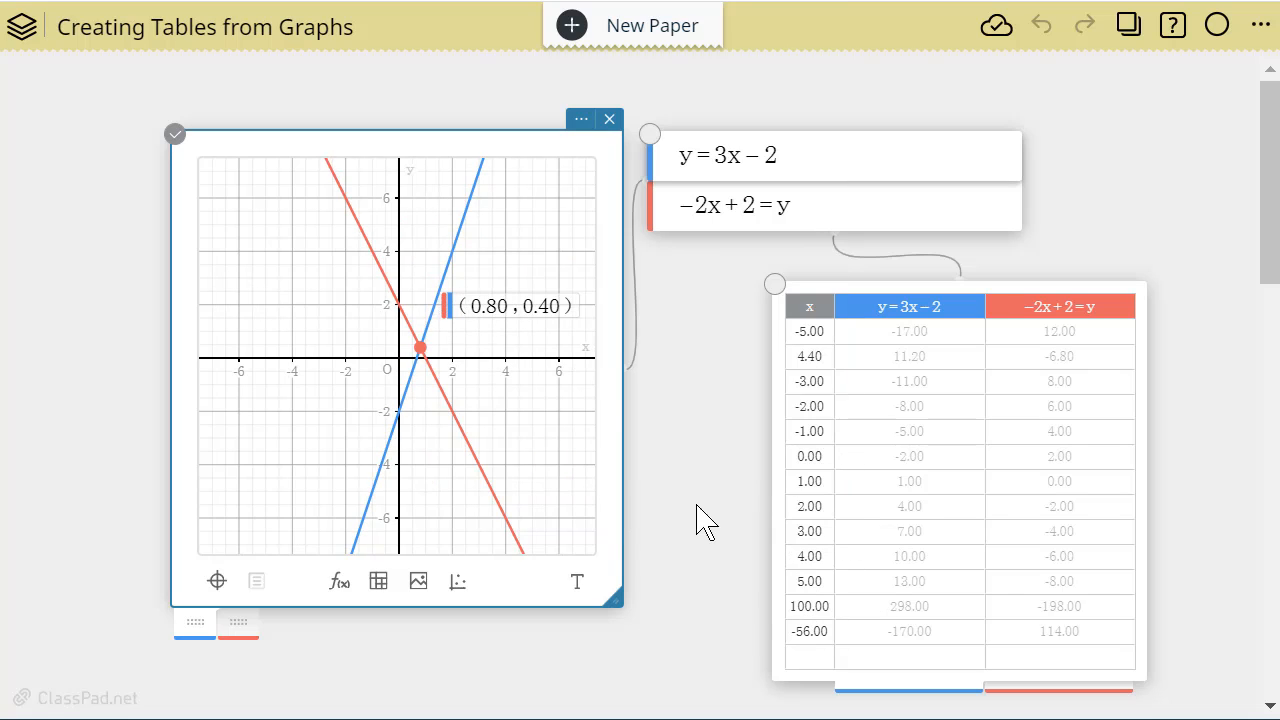
Add the x value .8 in a new row at the end of the table.
{"action": "left_click", "coordinate": [818, 660]}
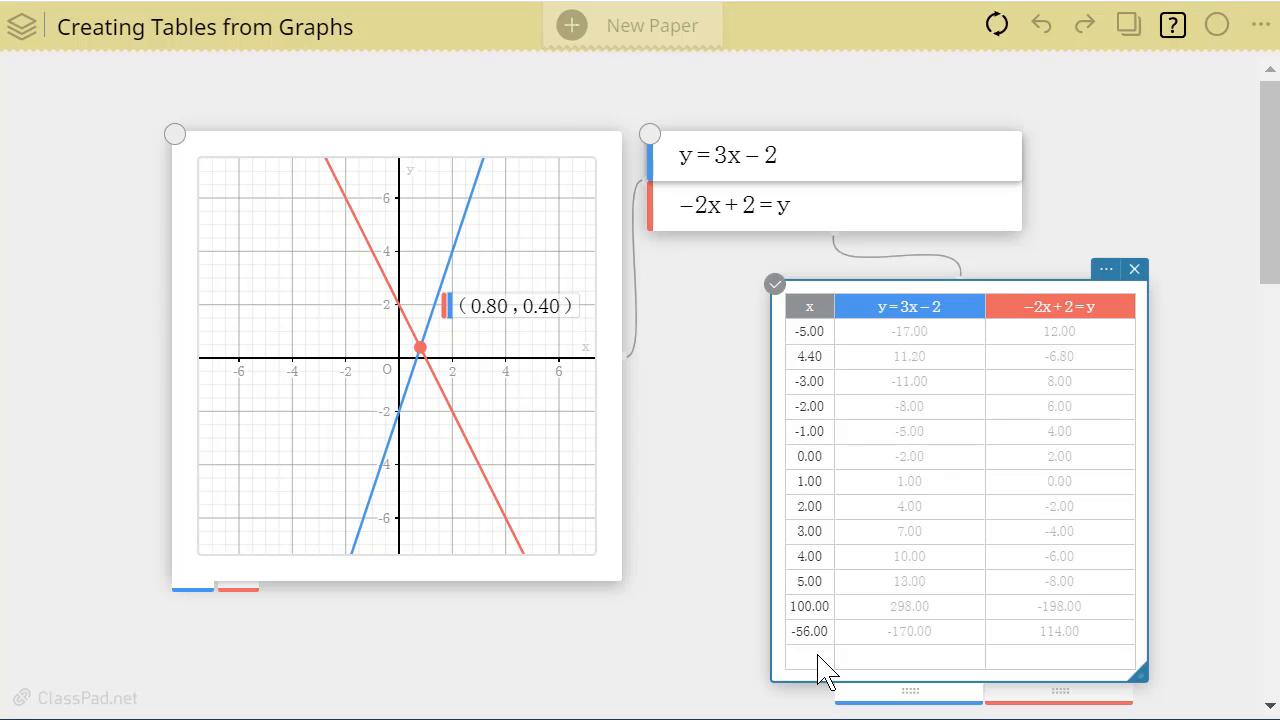
{"action": "left_click", "coordinate": [818, 660]}
{"action": "type", "text": ".8"}
{"action": "key", "text": "Return"}
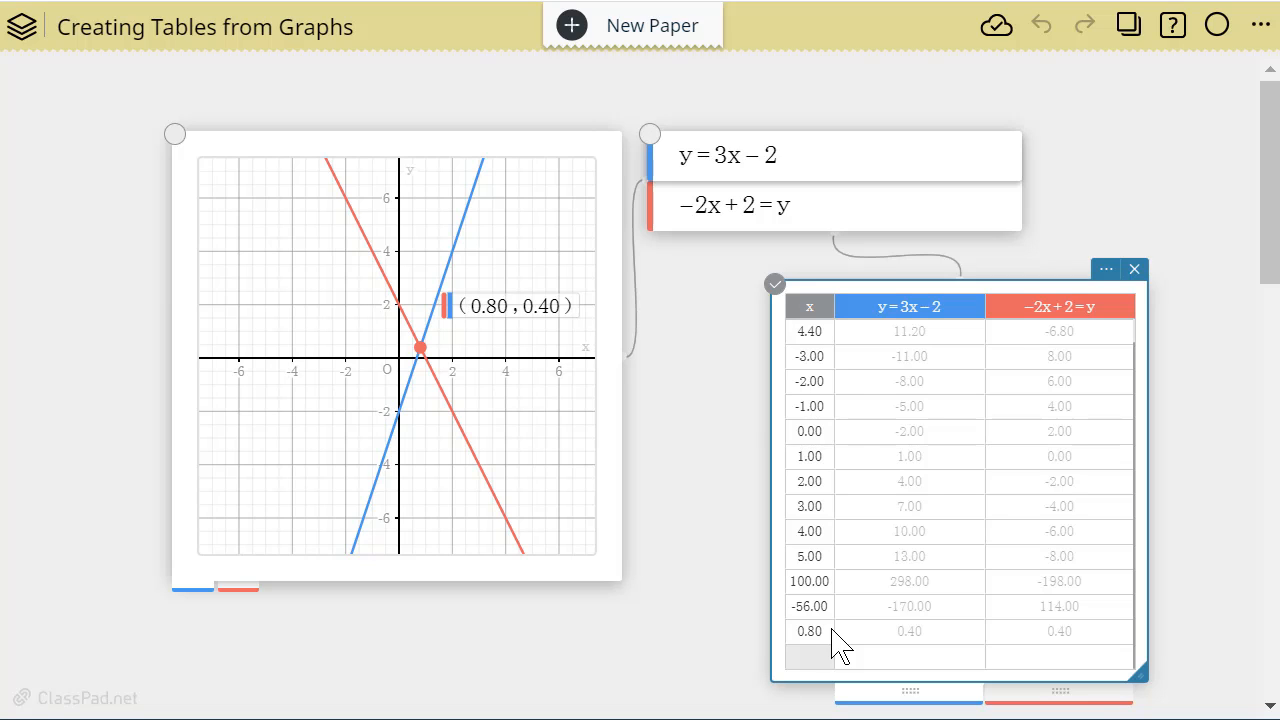
{"action": "left_click", "coordinate": [616, 345]}
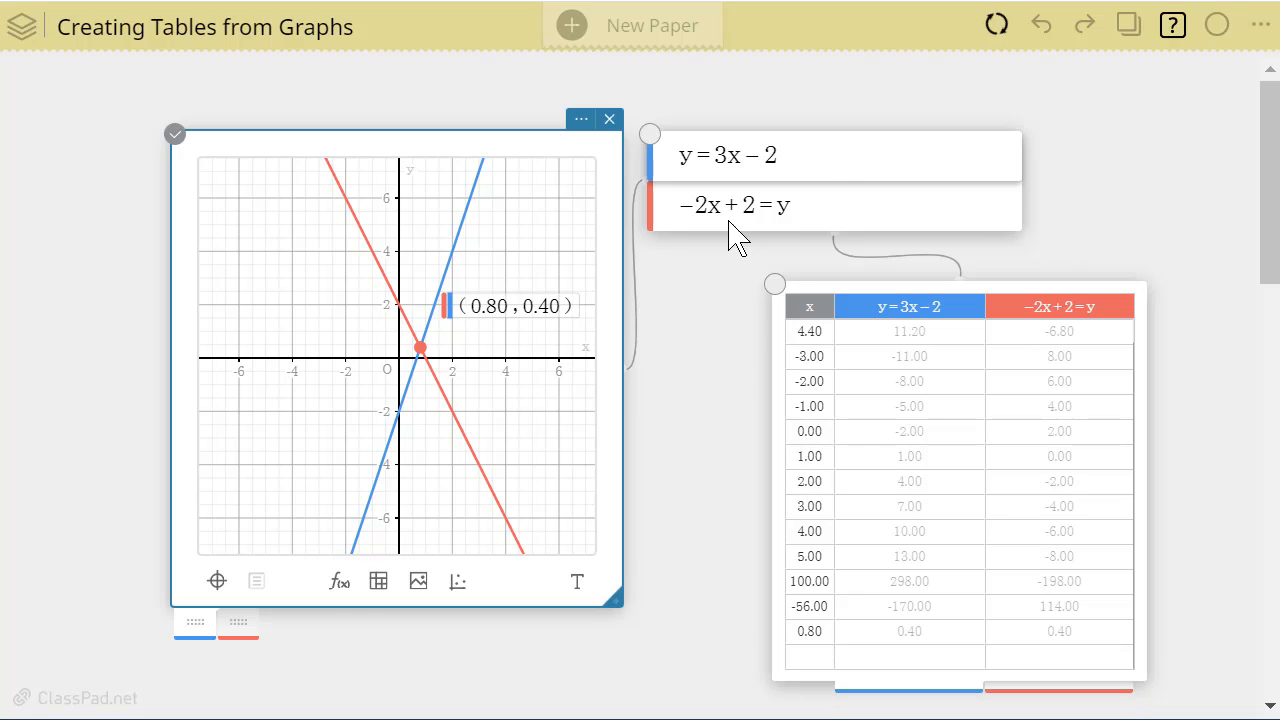
{"action": "left_click", "coordinate": [826, 166]}
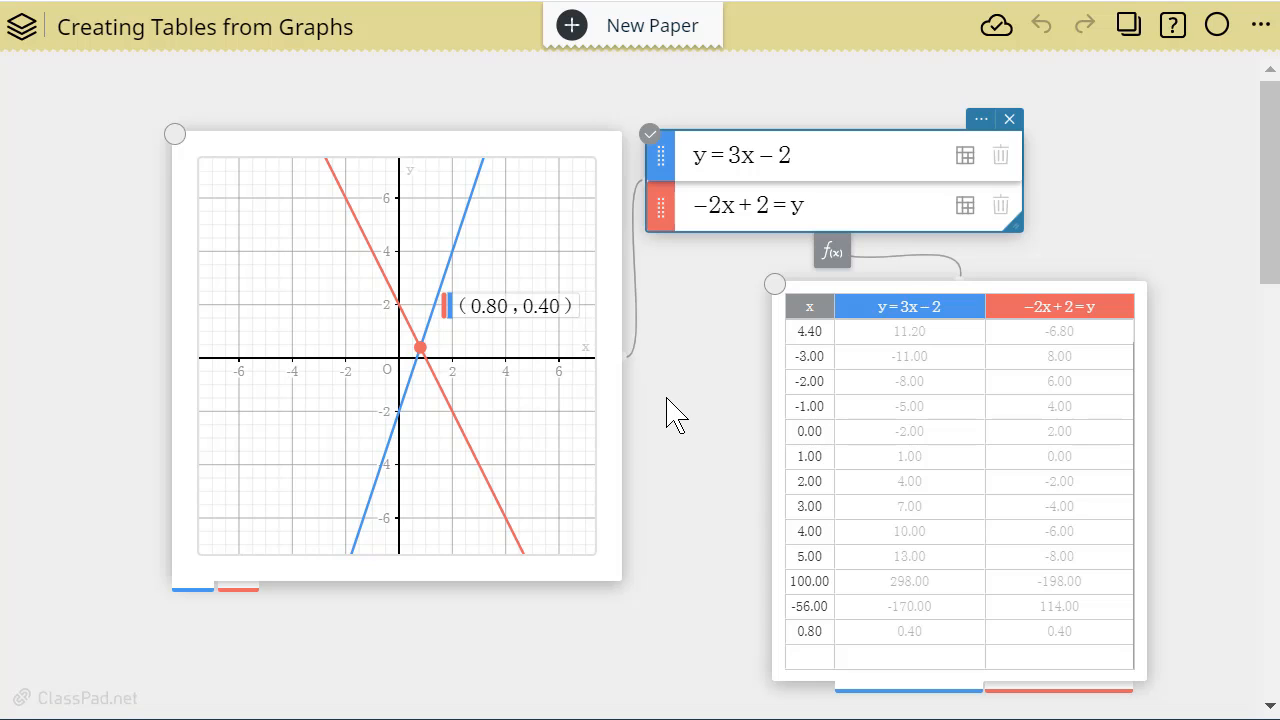
Insert a new graph with a linked function entry in the empty area below the existing notes.
{"action": "scroll", "coordinate": [668, 405], "scroll_direction": "down", "scroll_amount": 6}
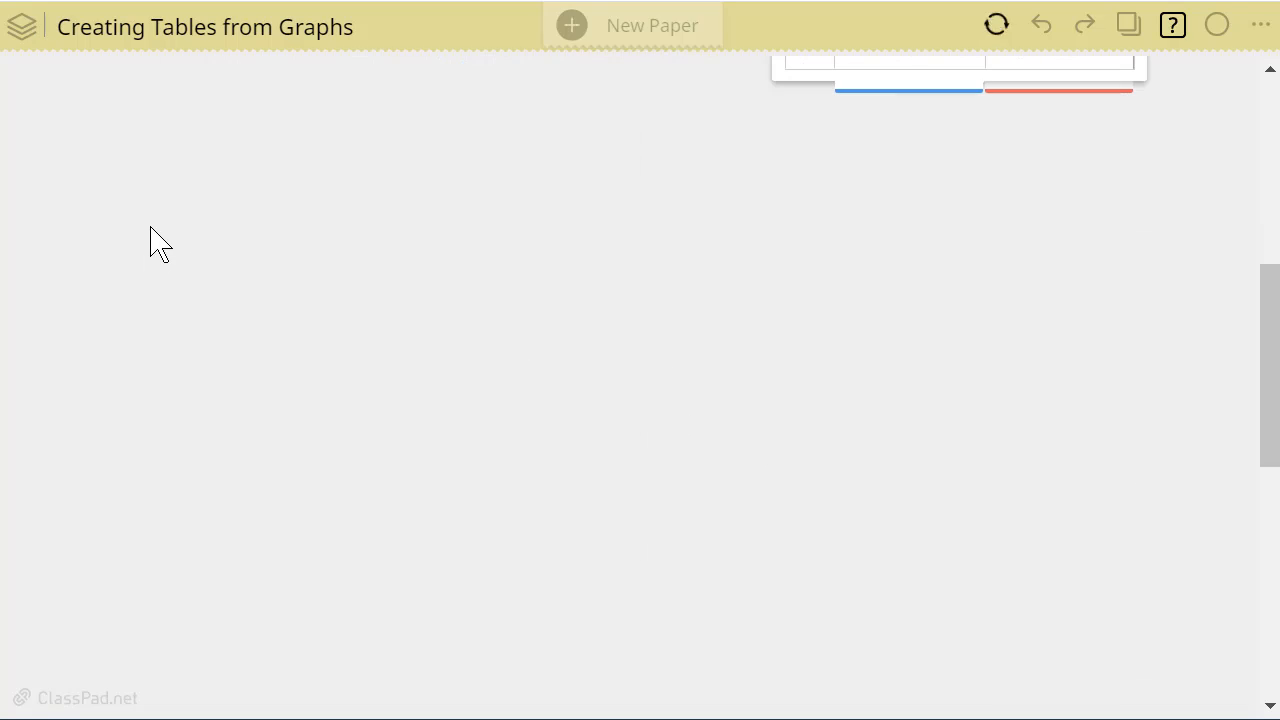
{"action": "left_click", "coordinate": [174, 189]}
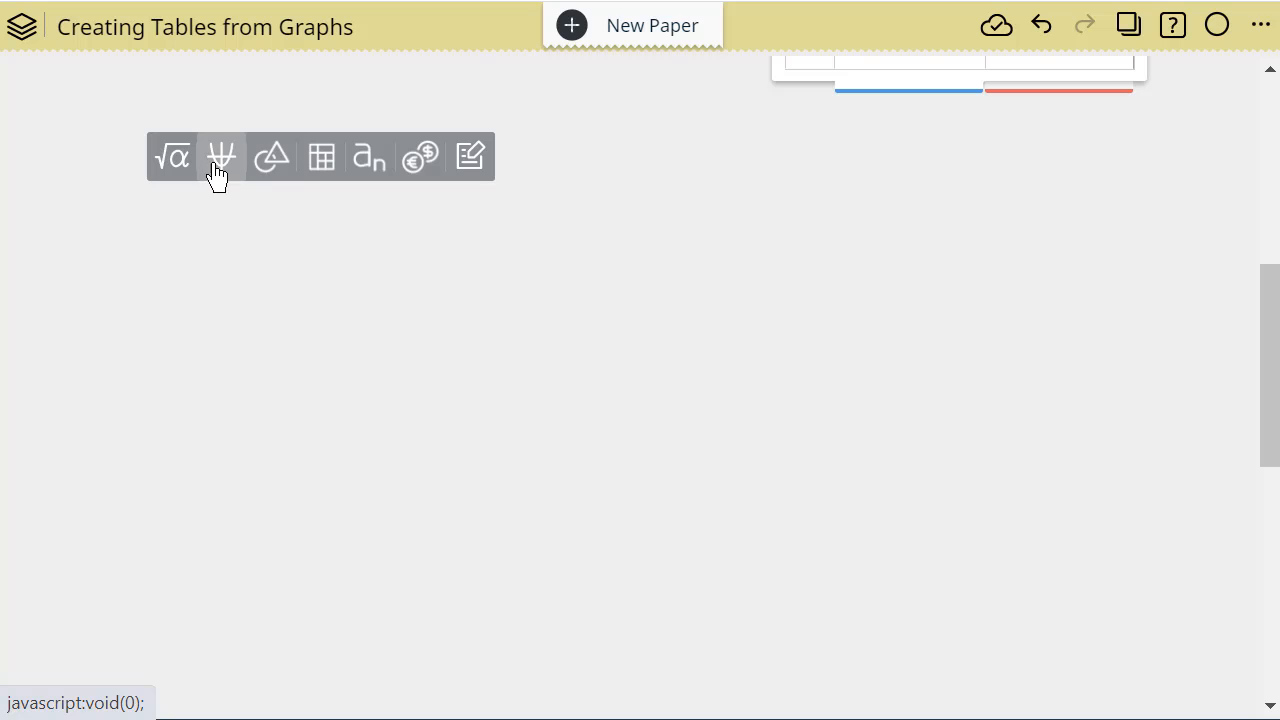
{"action": "left_click", "coordinate": [219, 160]}
{"action": "left_click", "coordinate": [315, 630]}
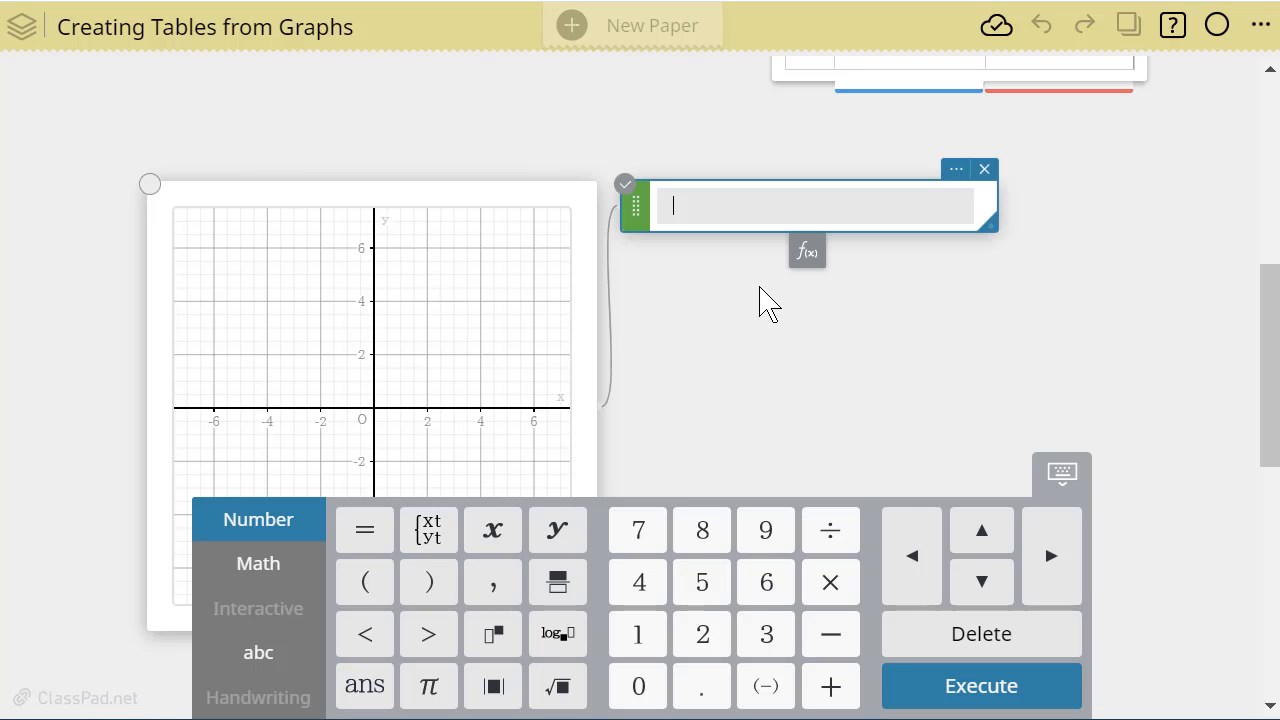
Graph the cubic function f(x) = x^3 − 2x^2 + x − 1.
{"action": "type", "text": "f(x)"}
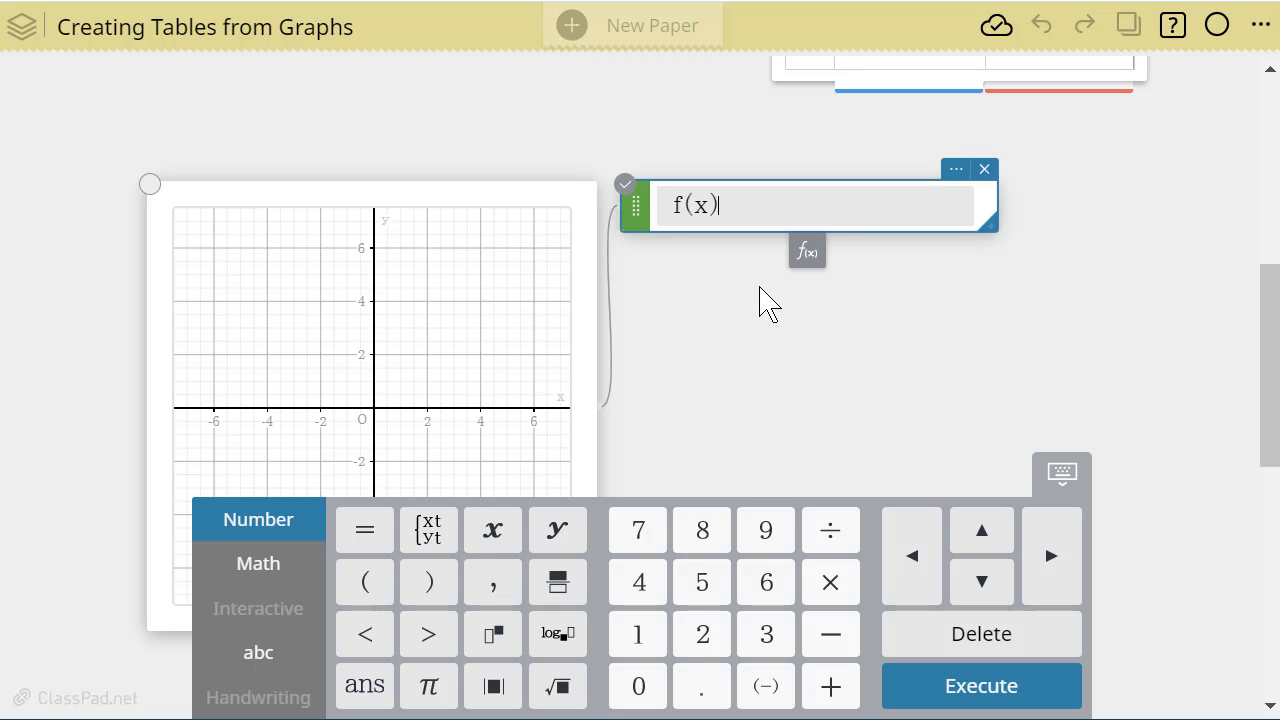
{"action": "type", "text": "=x"}
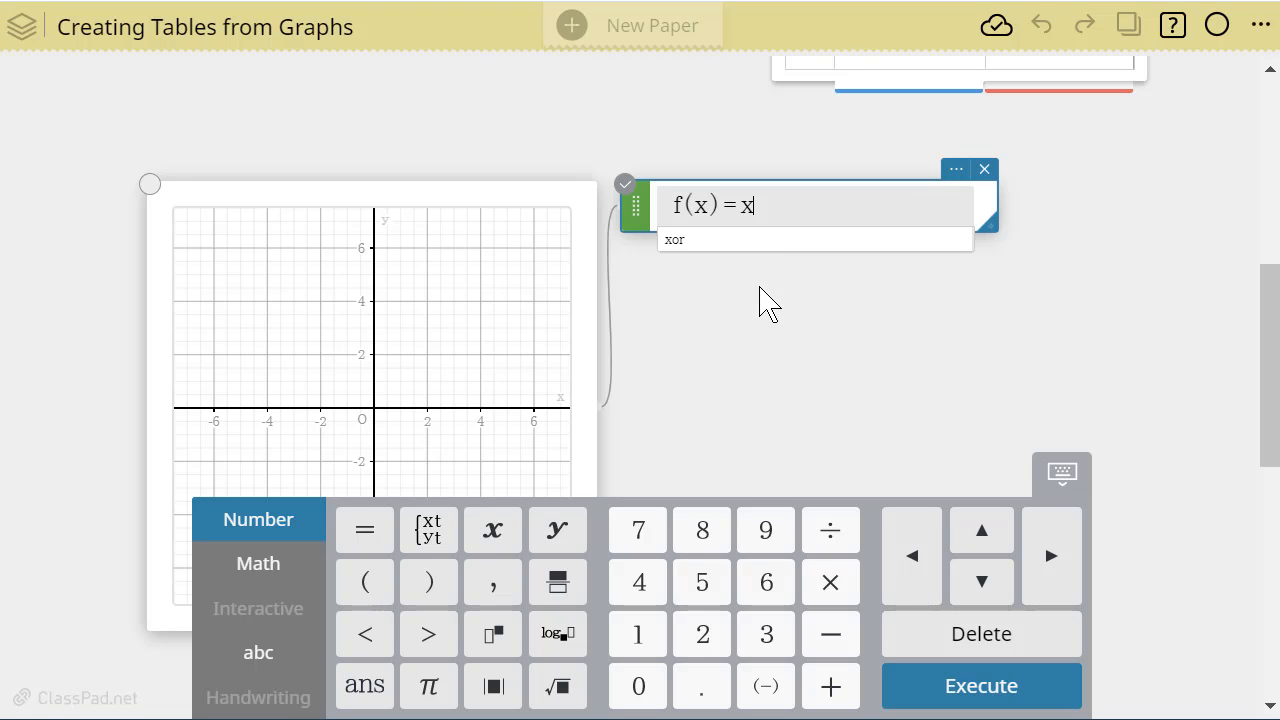
{"action": "type", "text": "^3"}
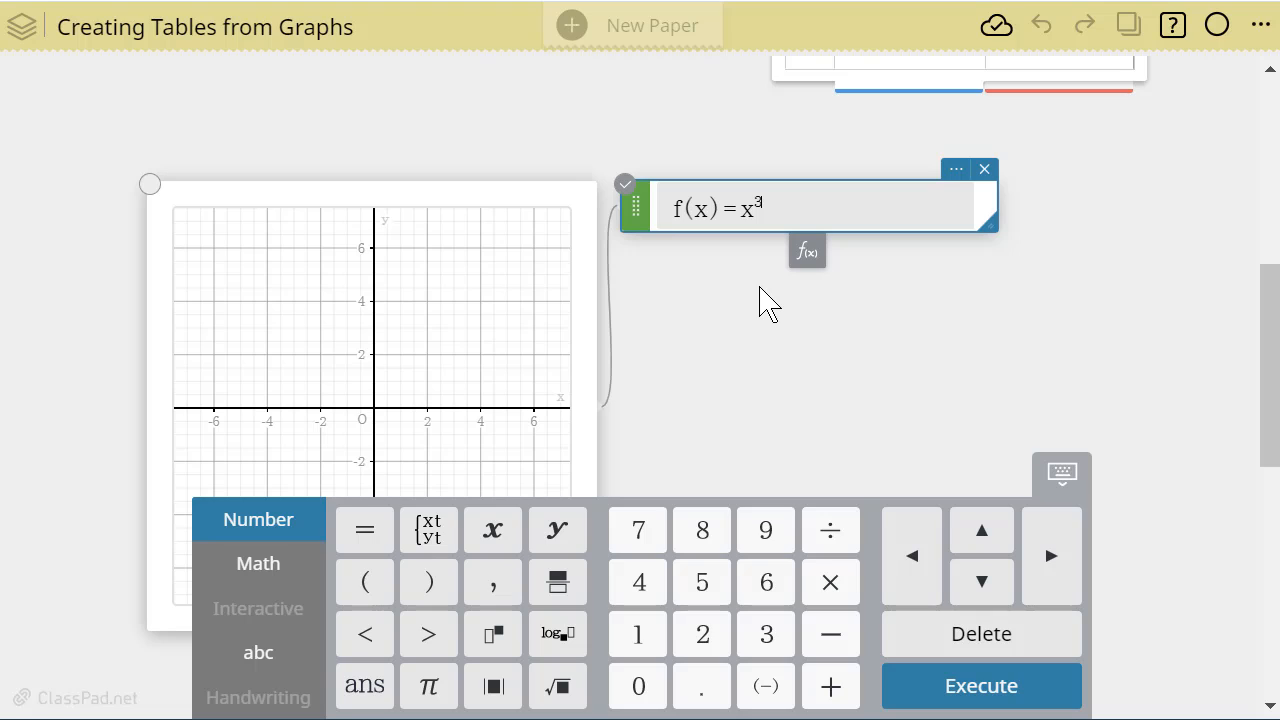
{"action": "type", "text": "-2x"}
{"action": "key", "text": "BackSpace"}
{"action": "key", "text": "BackSpace"}
{"action": "key", "text": "BackSpace"}
{"action": "type", "text": "-2x"}
{"action": "type", "text": "^"}
{"action": "type", "text": "x-"}
{"action": "key", "text": "Return"}
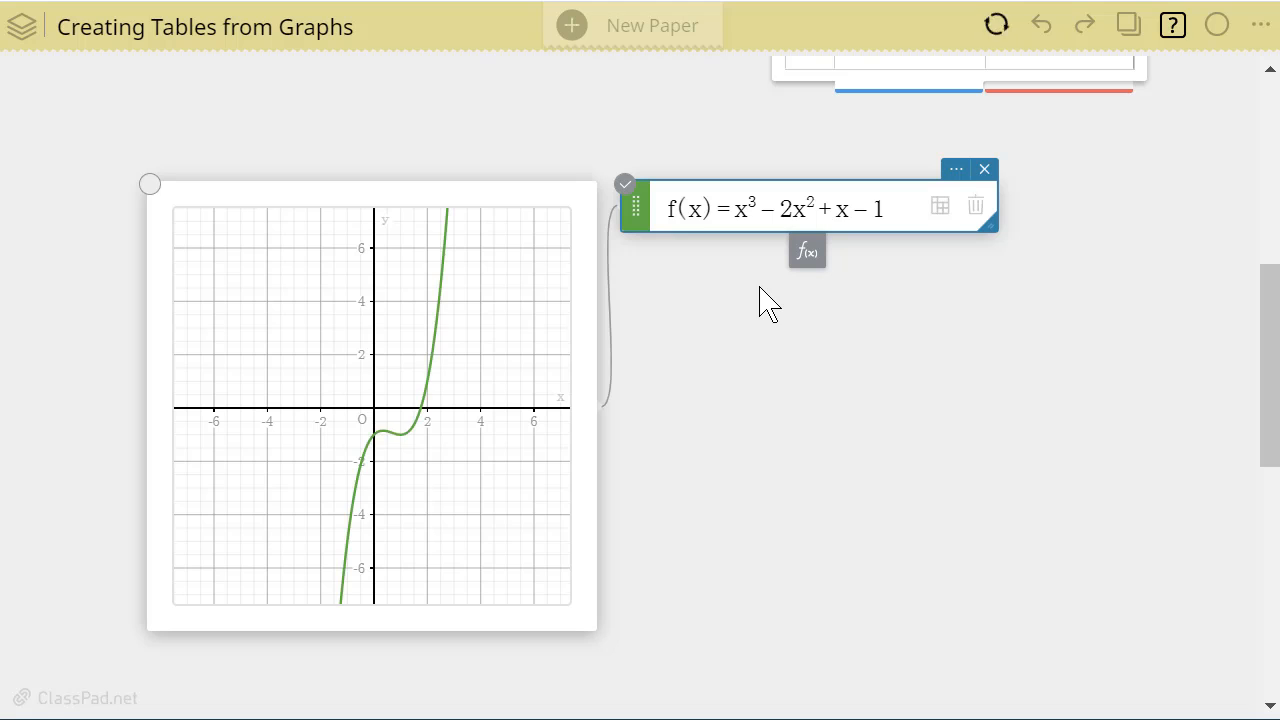
Change the coefficient of the cubic function's linear term to 3.
{"action": "left_click", "coordinate": [839, 215]}
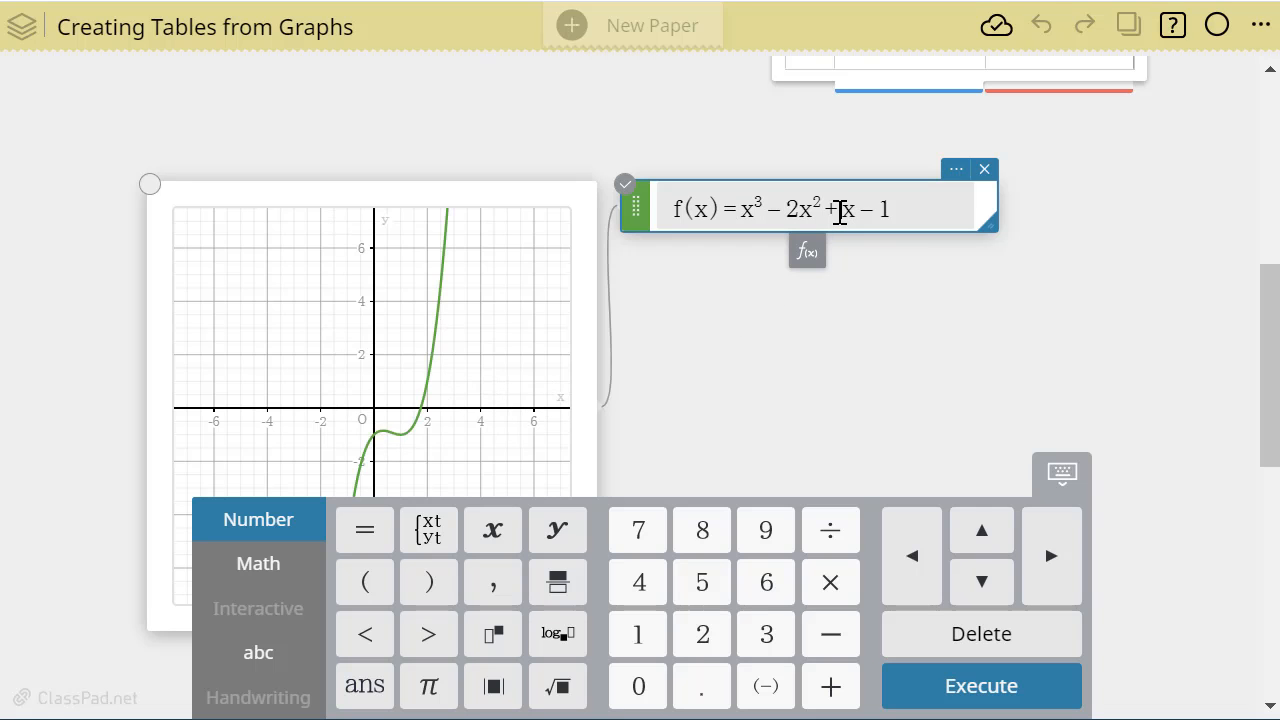
{"action": "type", "text": "3"}
{"action": "key", "text": "Return"}
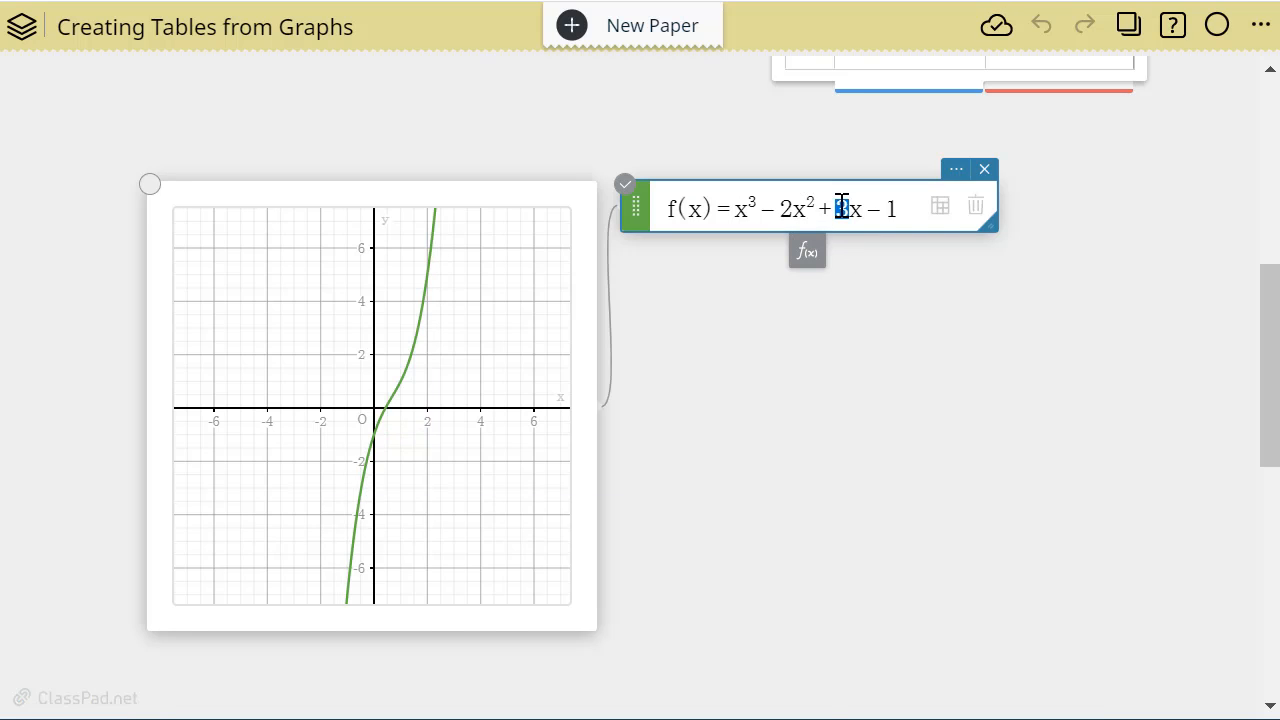
Set the coefficient of the cubic function's linear term to .5.
{"action": "left_click", "coordinate": [840, 206]}
{"action": "key", "text": "BackSpace"}
{"action": "type", "text": "5"}
{"action": "key", "text": "Return"}
{"action": "left_click", "coordinate": [840, 206]}
{"action": "type", "text": "."}
{"action": "key", "text": "Return"}
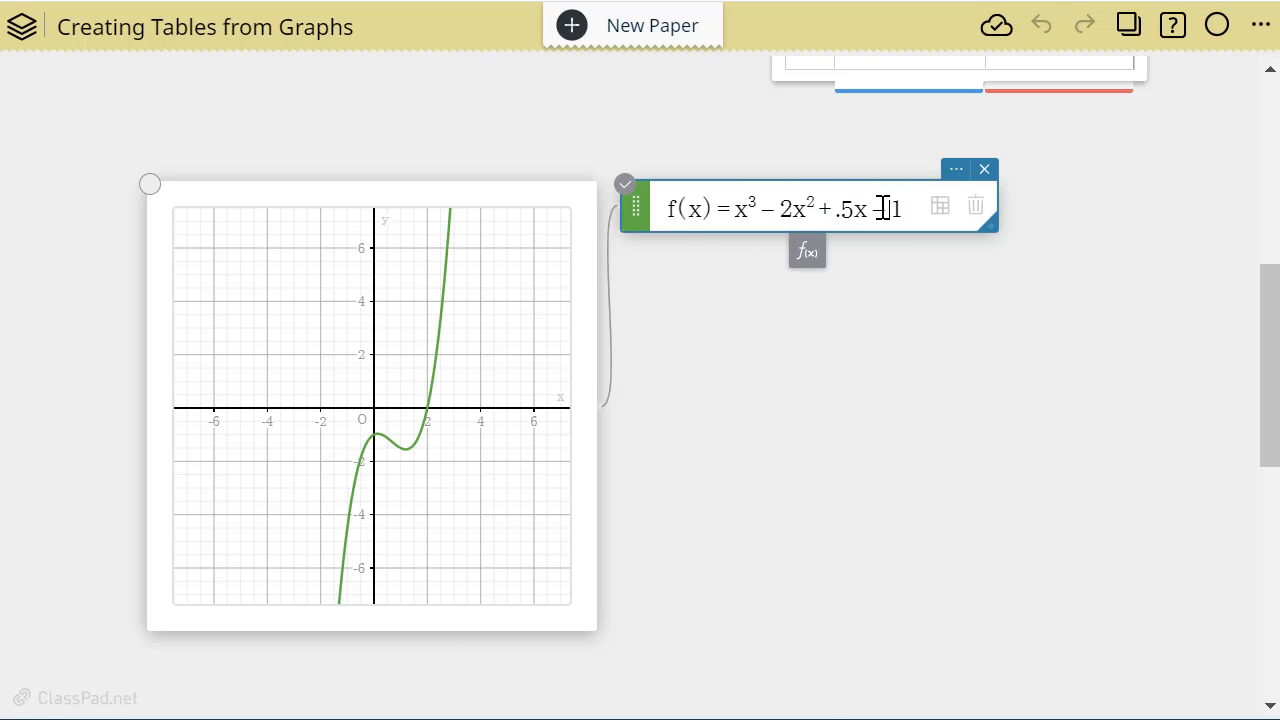
Change the cubic function's constant term to + 3.
{"action": "double_click", "coordinate": [881, 208]}
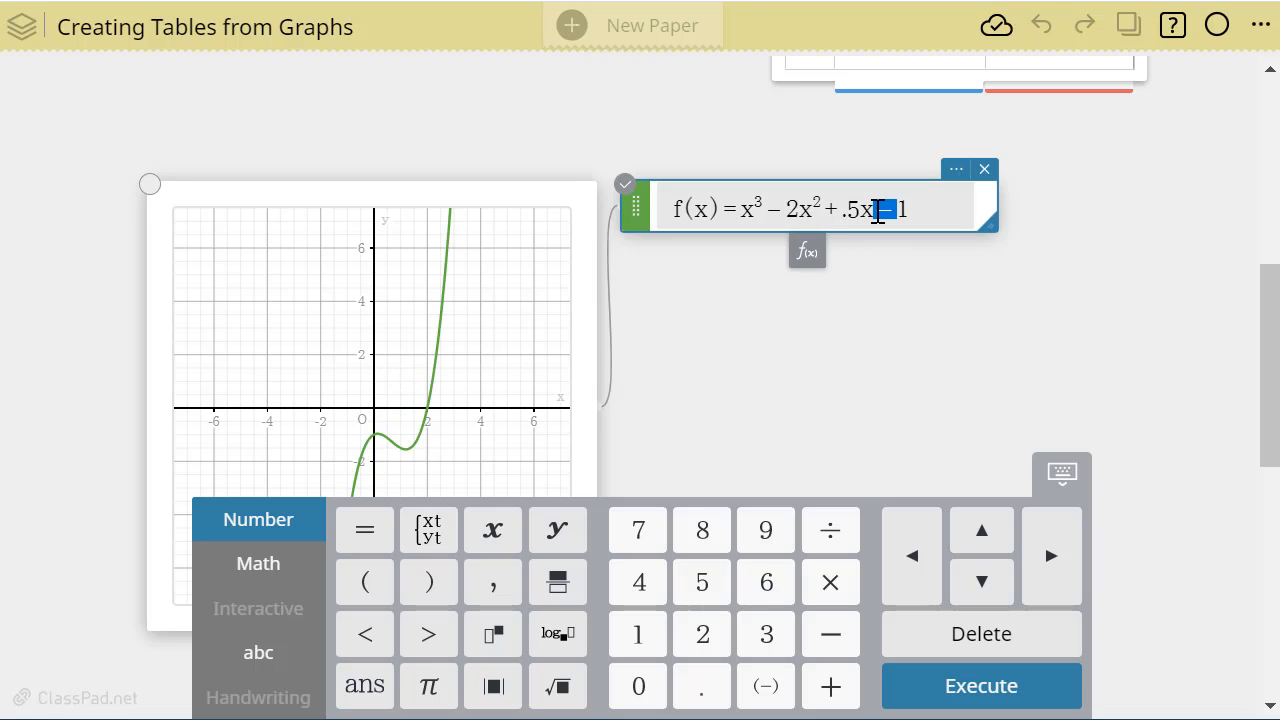
{"action": "type", "text": "+"}
{"action": "double_click", "coordinate": [900, 208]}
{"action": "type", "text": "3"}
{"action": "key", "text": "Return"}
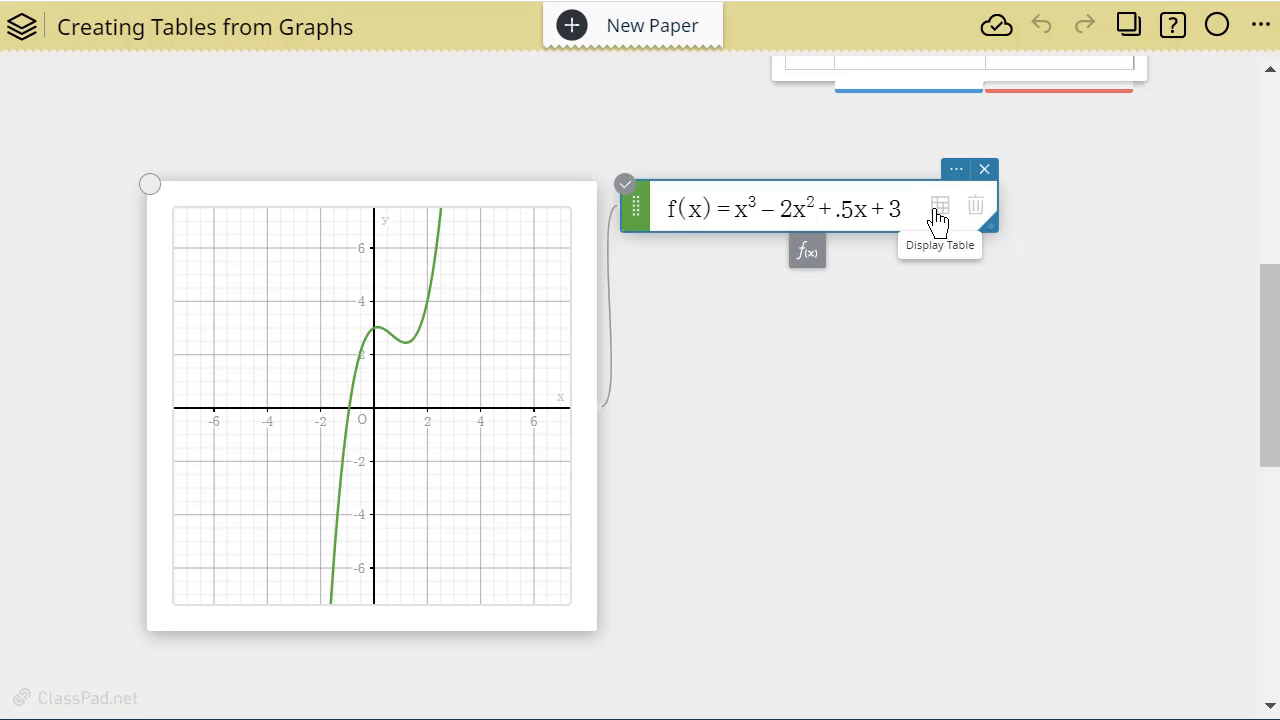
Show the cubic curve's key points on the graph and display the coordinates of its local minimum.
{"action": "left_click", "coordinate": [436, 300]}
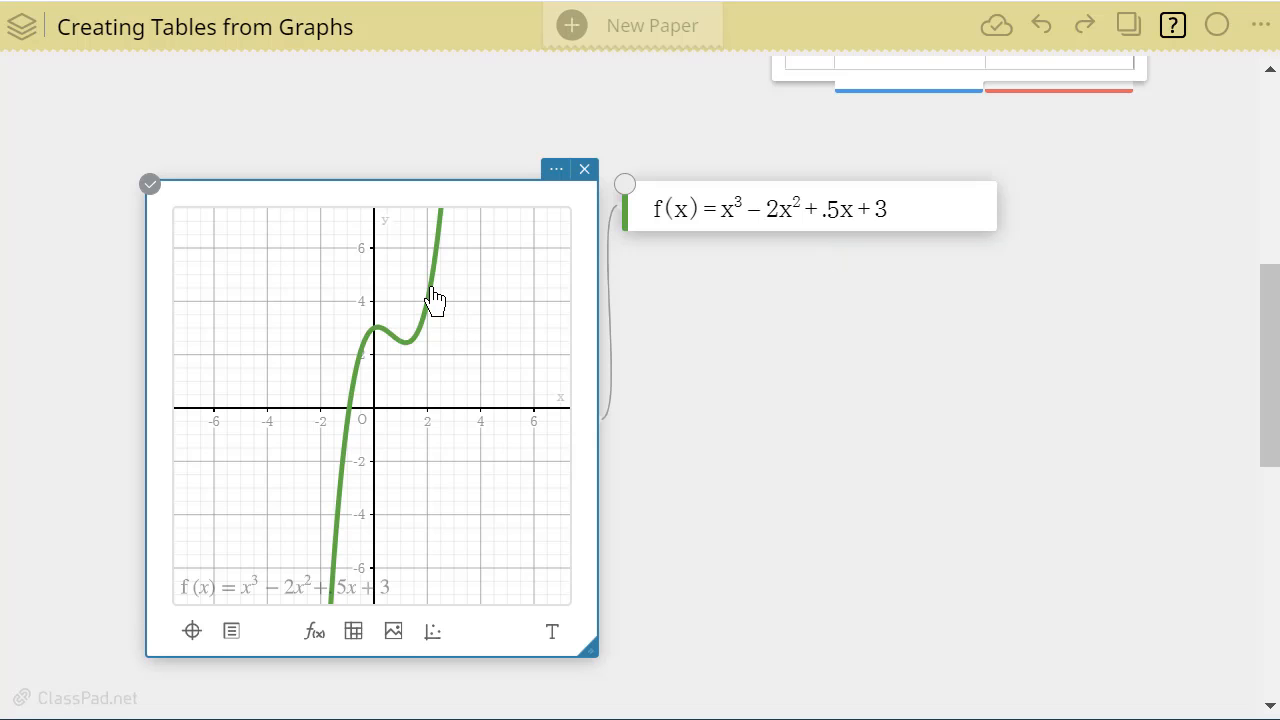
{"action": "left_click", "coordinate": [436, 300]}
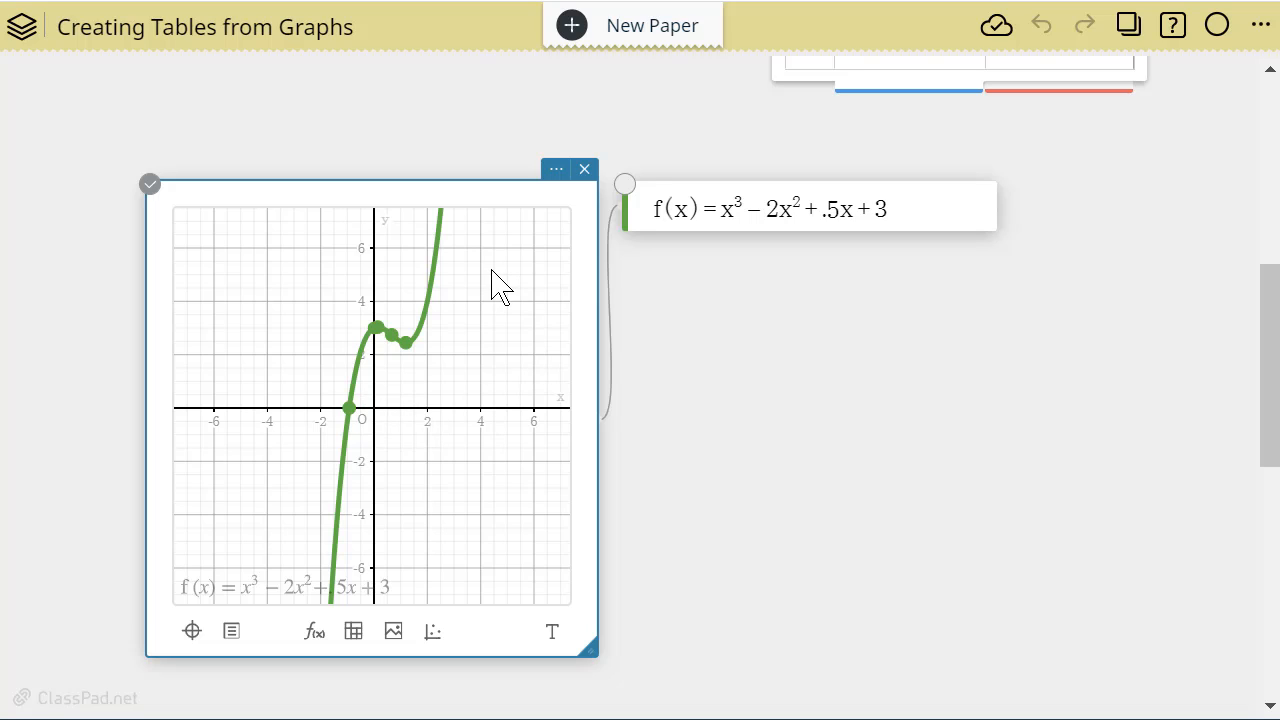
{"action": "left_click", "coordinate": [410, 350]}
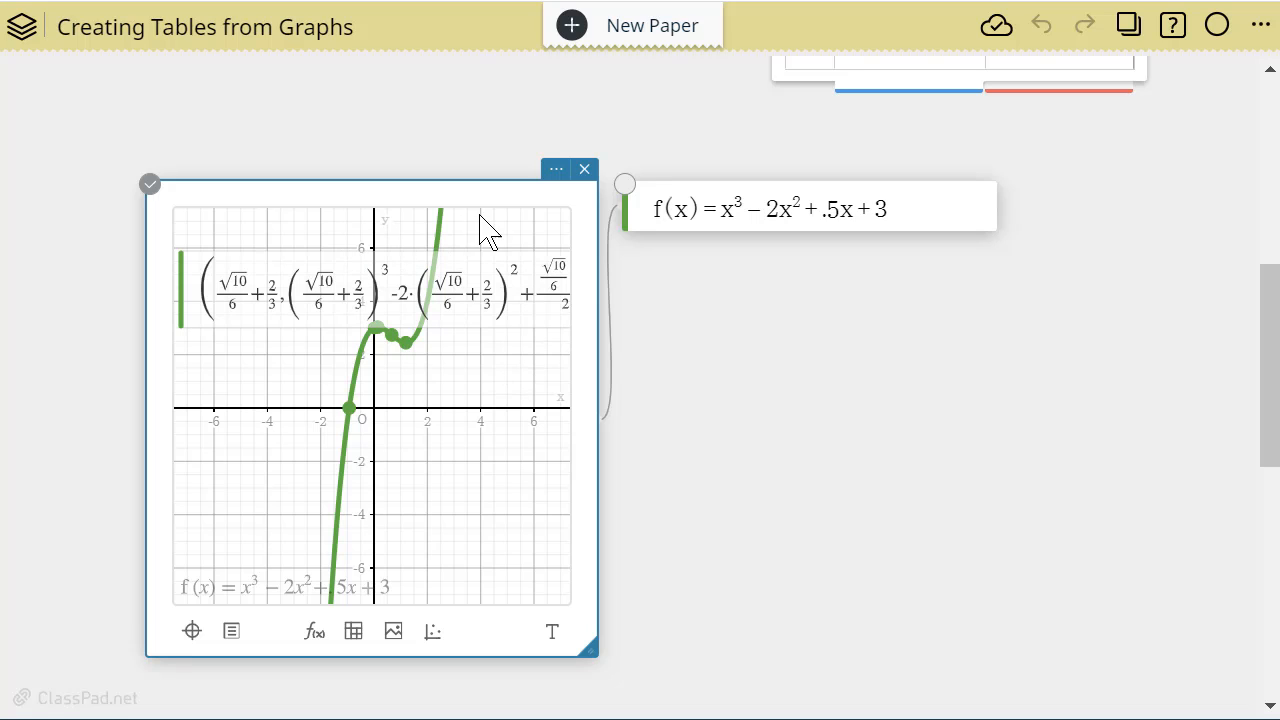
Set the graph's coordinate format to Decimal with Fix 2.
{"action": "left_click", "coordinate": [559, 172]}
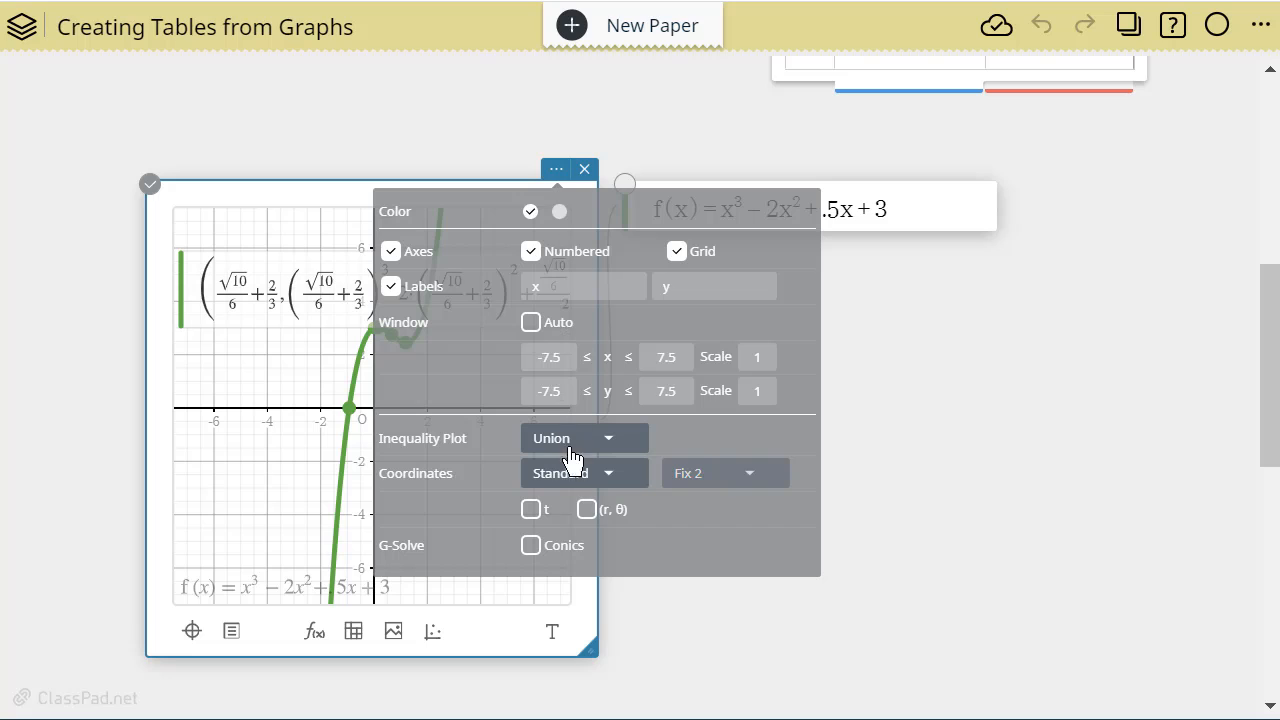
{"action": "left_click", "coordinate": [616, 484]}
{"action": "left_click", "coordinate": [589, 507]}
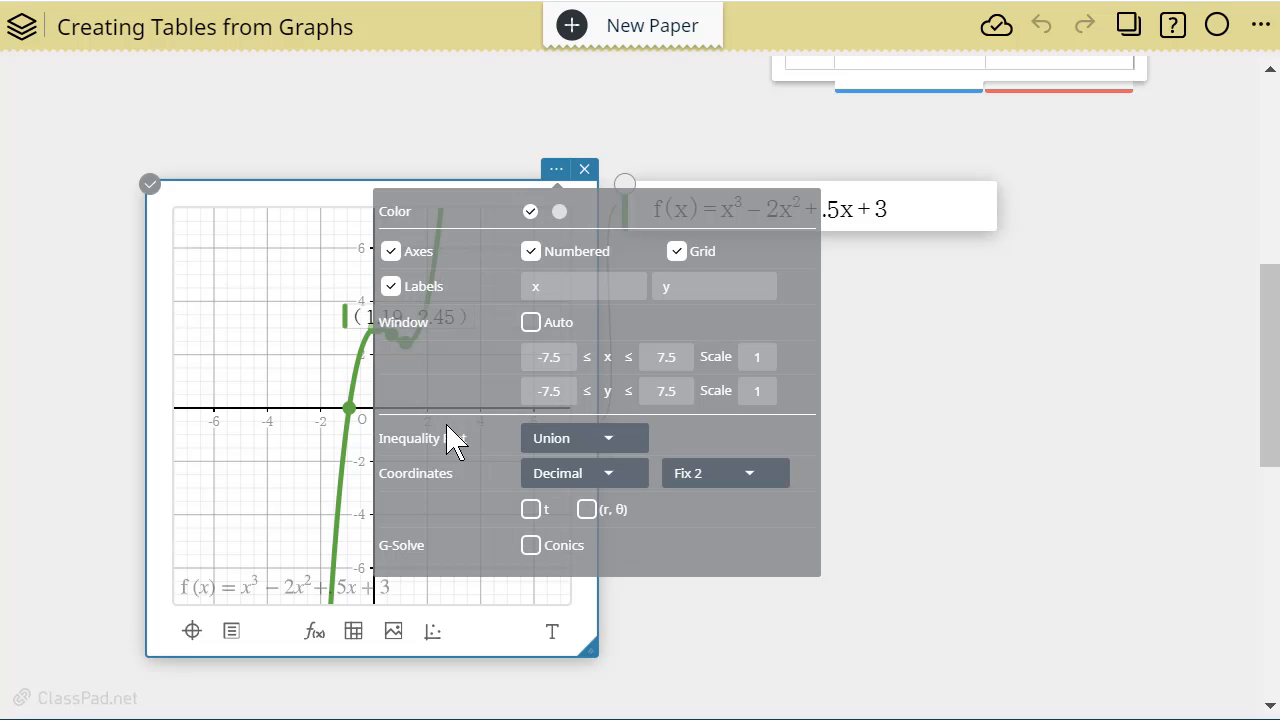
{"action": "left_click", "coordinate": [212, 340]}
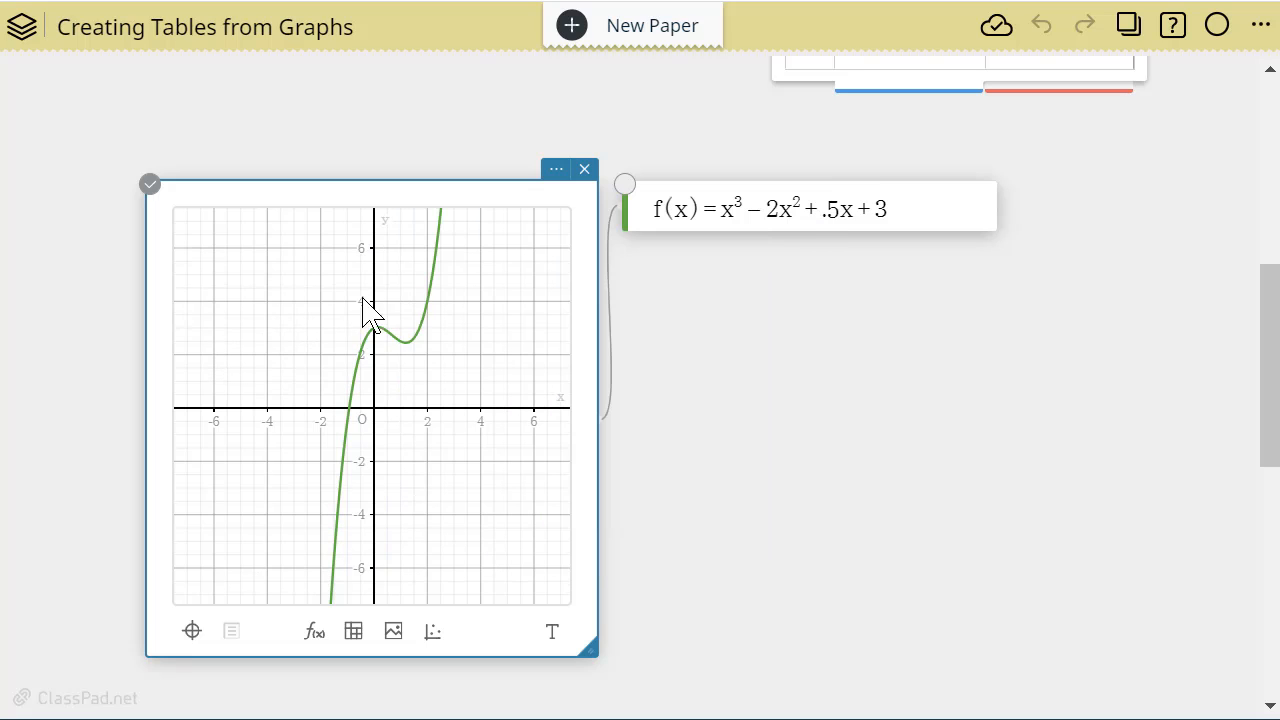
Move the local minimum's coordinate label below the cubic curve and convert that point to a table.
{"action": "left_click", "coordinate": [408, 346]}
{"action": "left_click", "coordinate": [408, 346]}
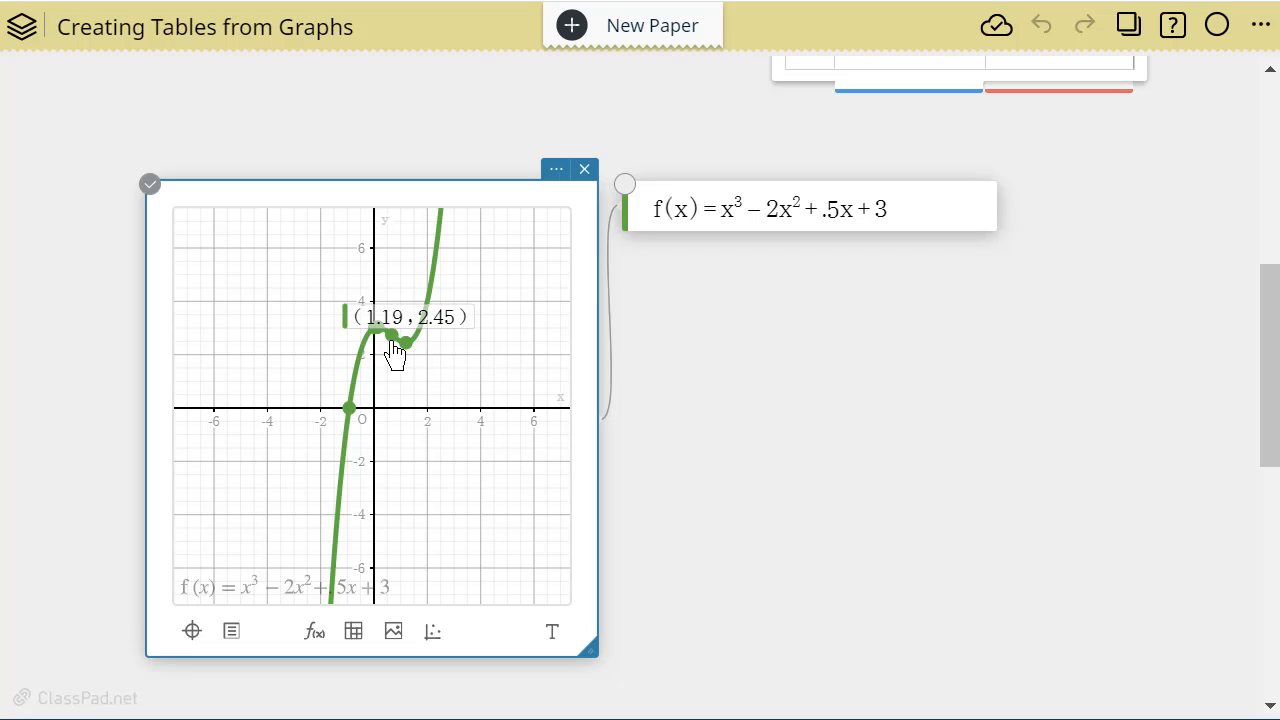
{"action": "left_click_drag", "start_coordinate": [424, 317], "coordinate": [474, 380]}
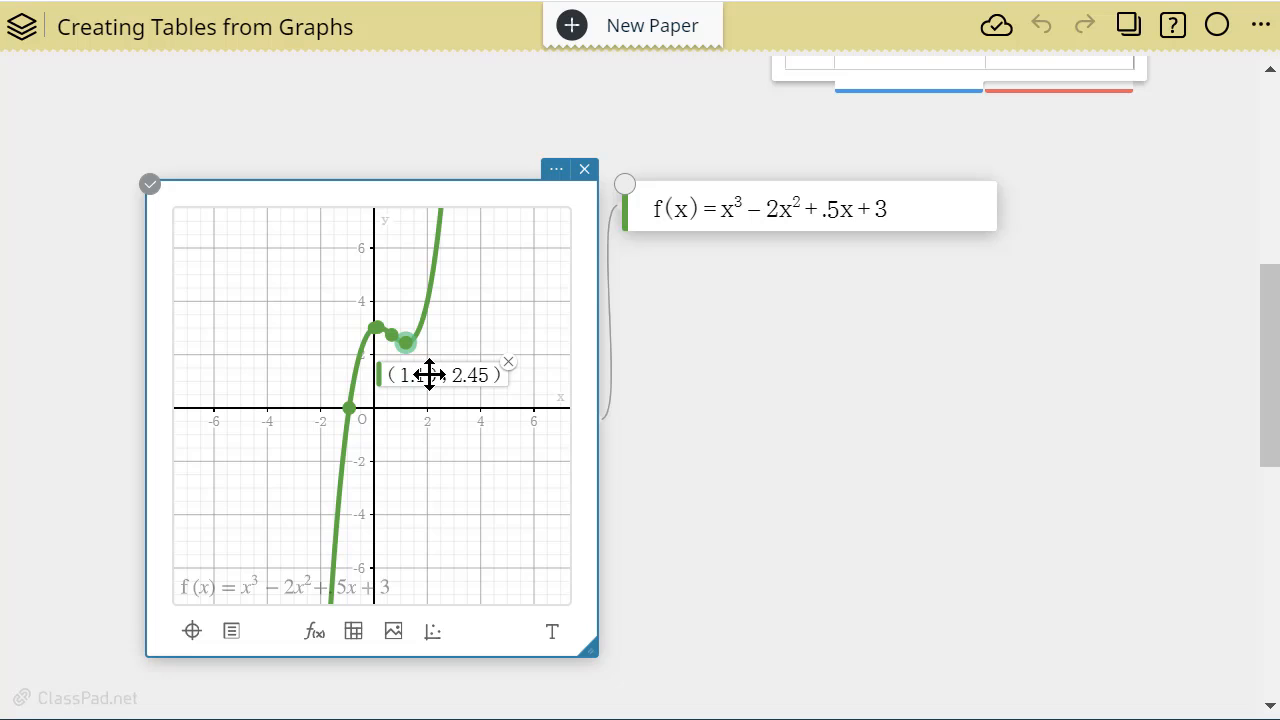
{"action": "right_click", "coordinate": [429, 375]}
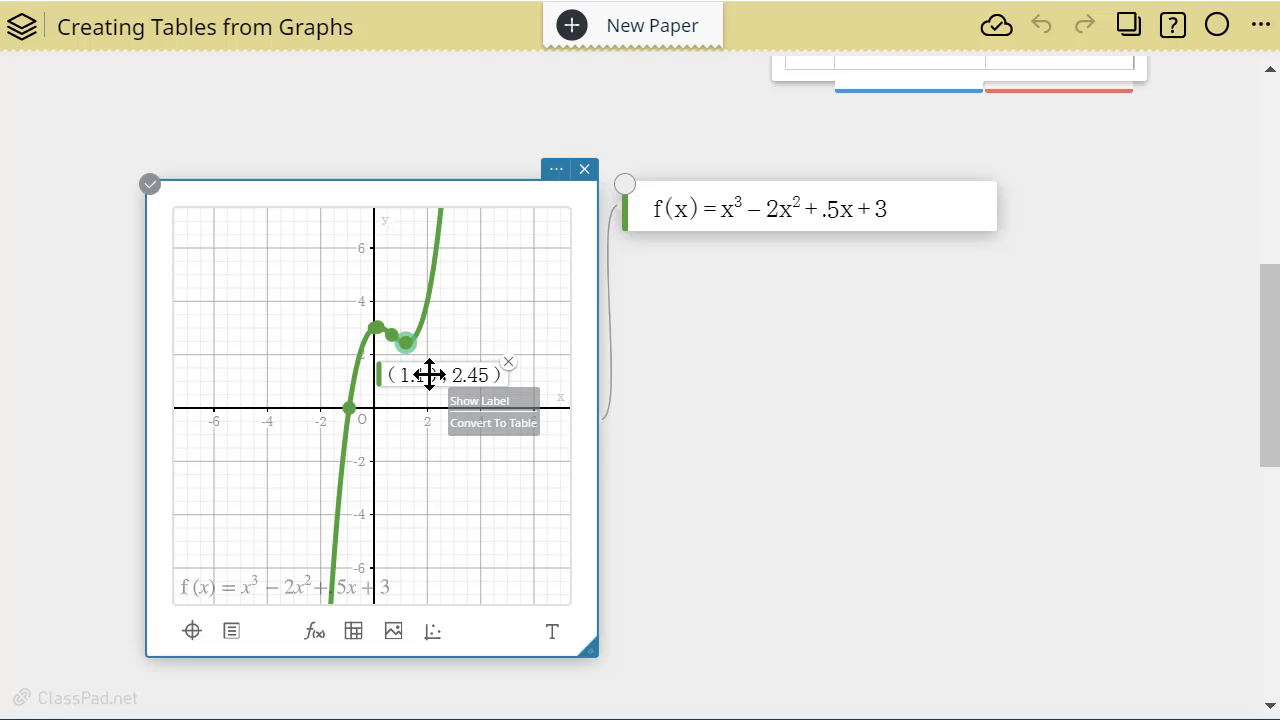
{"action": "left_click", "coordinate": [487, 432]}
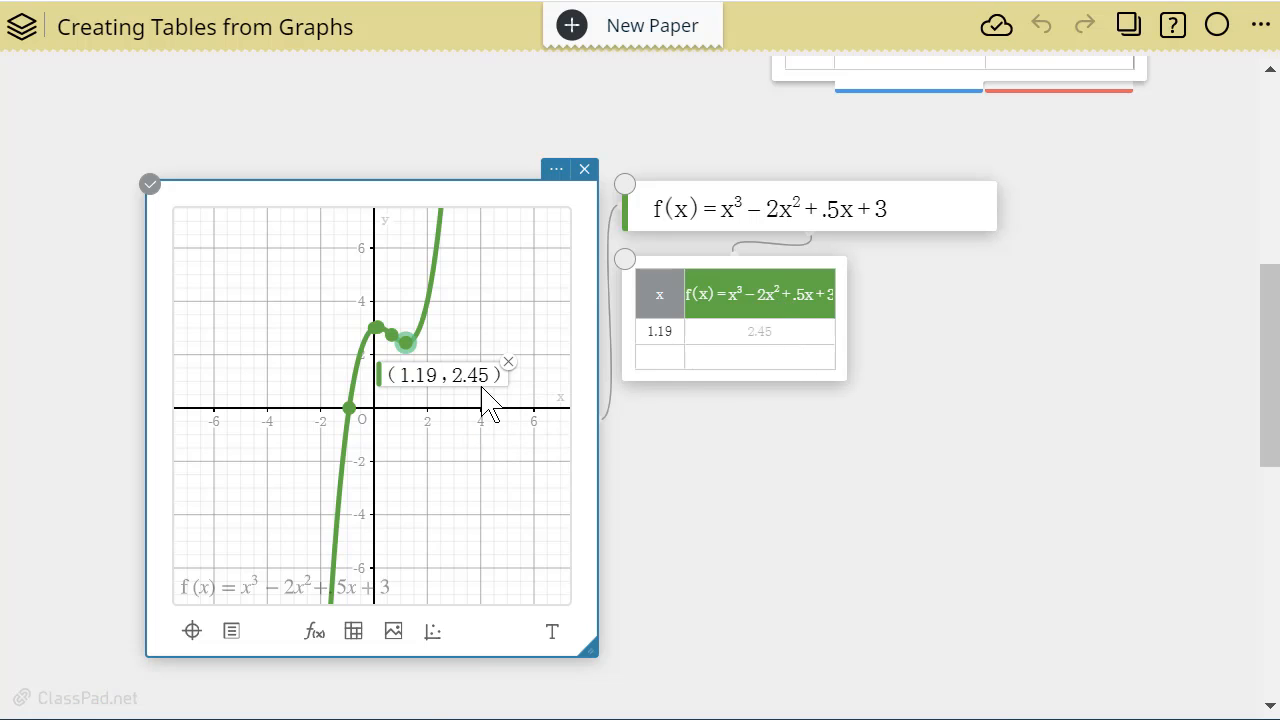
Select the cubic's y-intercept, x-intercept and inflection point along with the local minimum, and convert them all to table rows.
{"action": "left_click", "coordinate": [373, 330]}
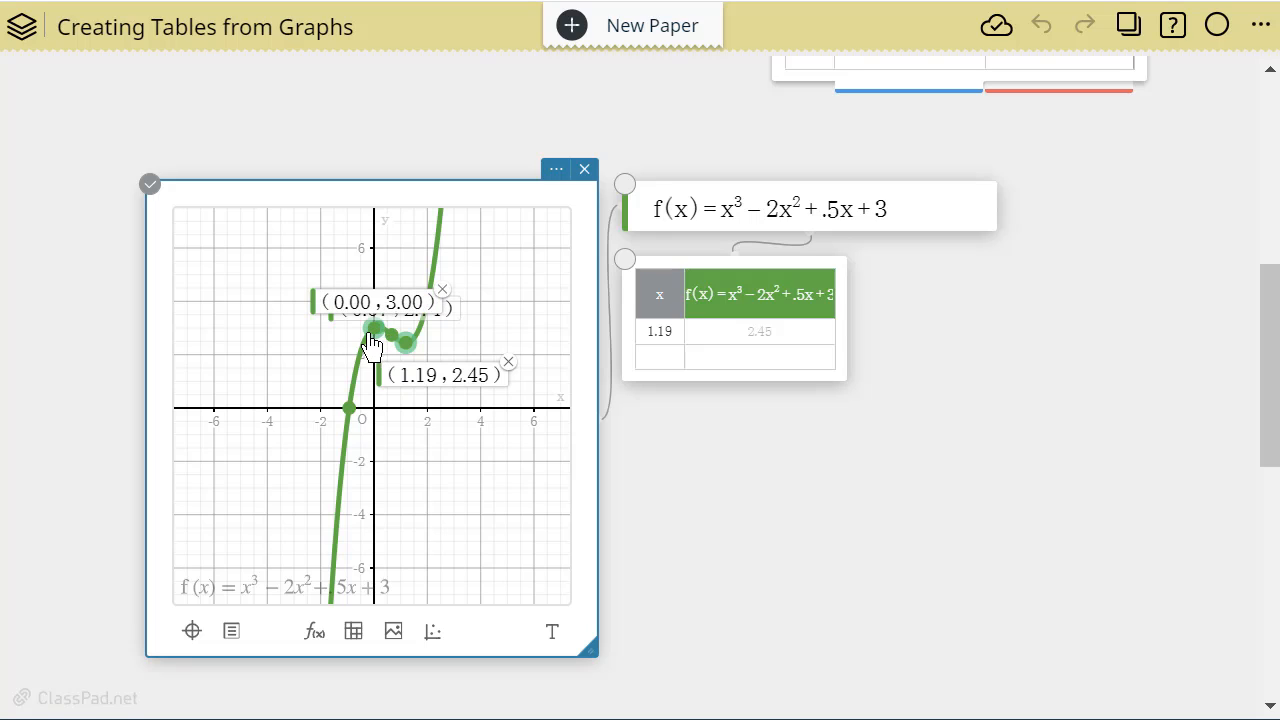
{"action": "left_click", "coordinate": [350, 410]}
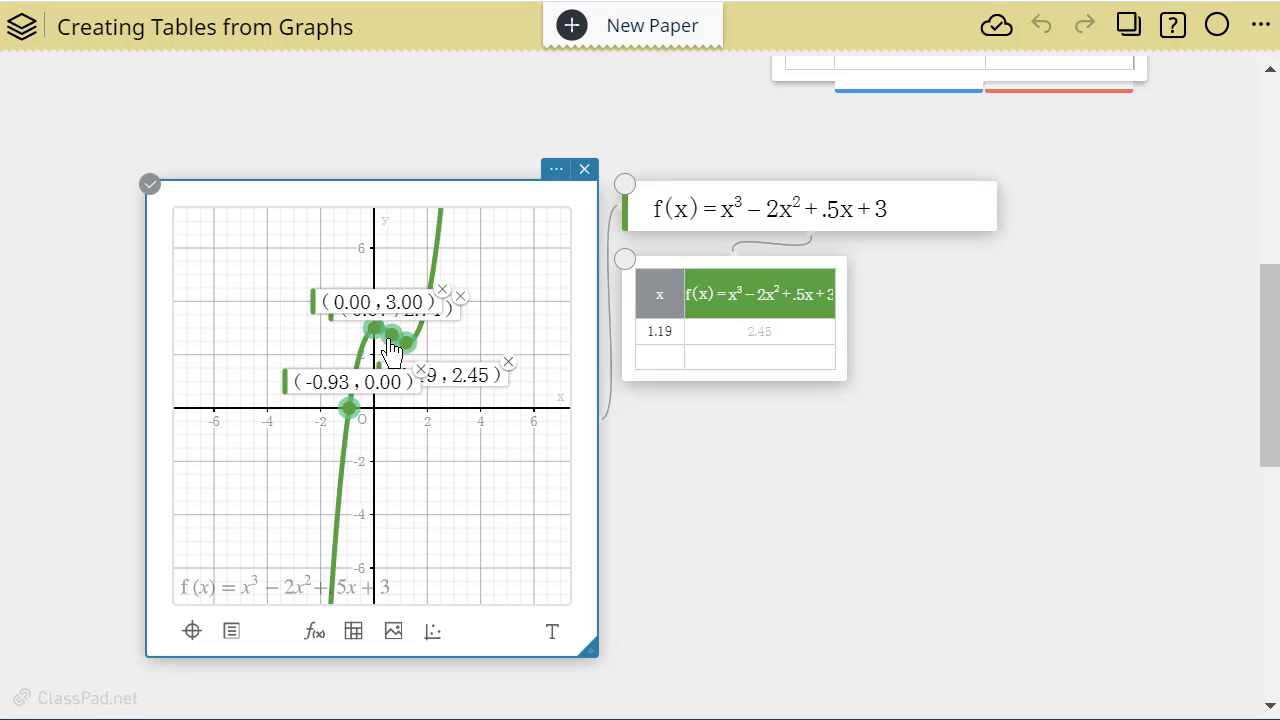
{"action": "left_click", "coordinate": [371, 381]}
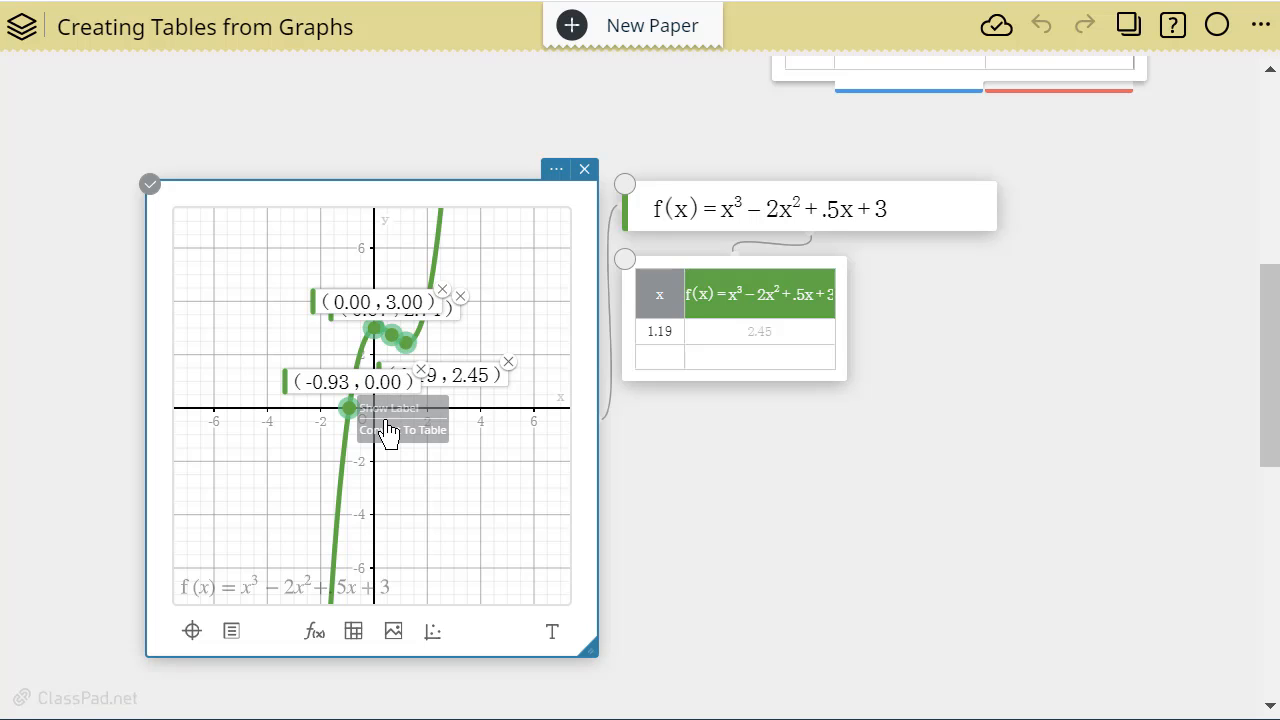
{"action": "left_click", "coordinate": [388, 431]}
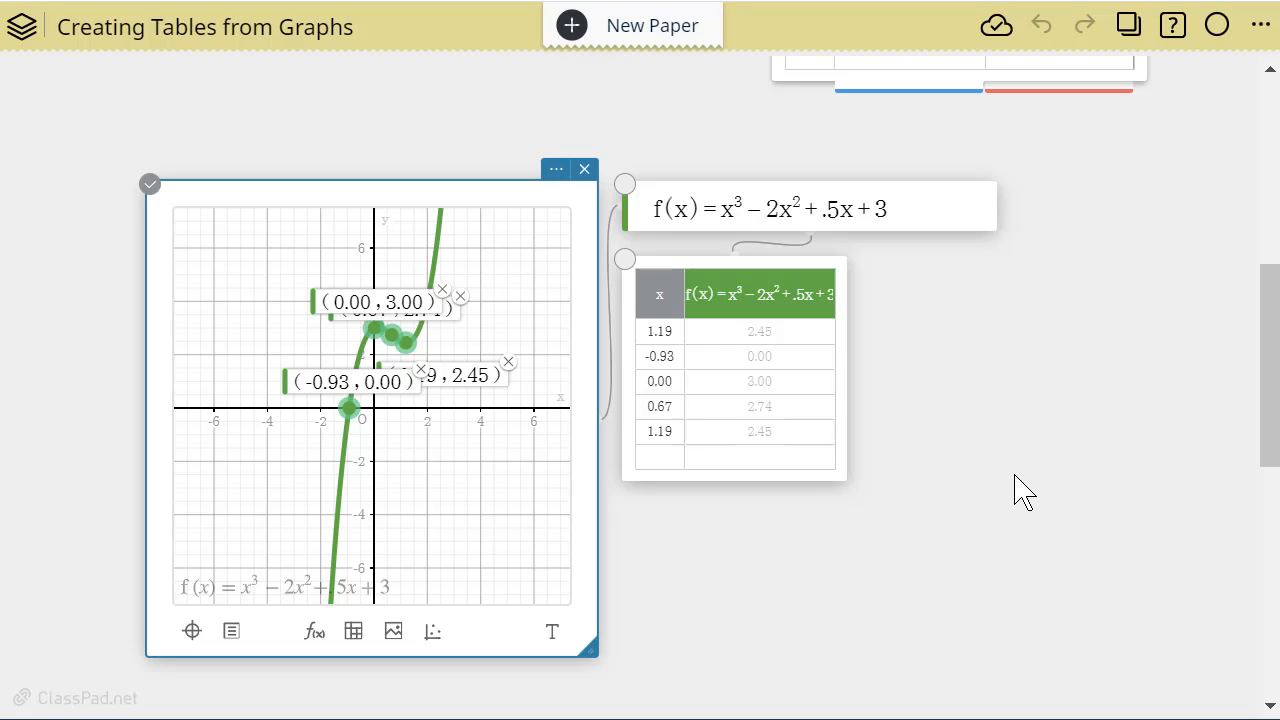
{"action": "left_click", "coordinate": [944, 216]}
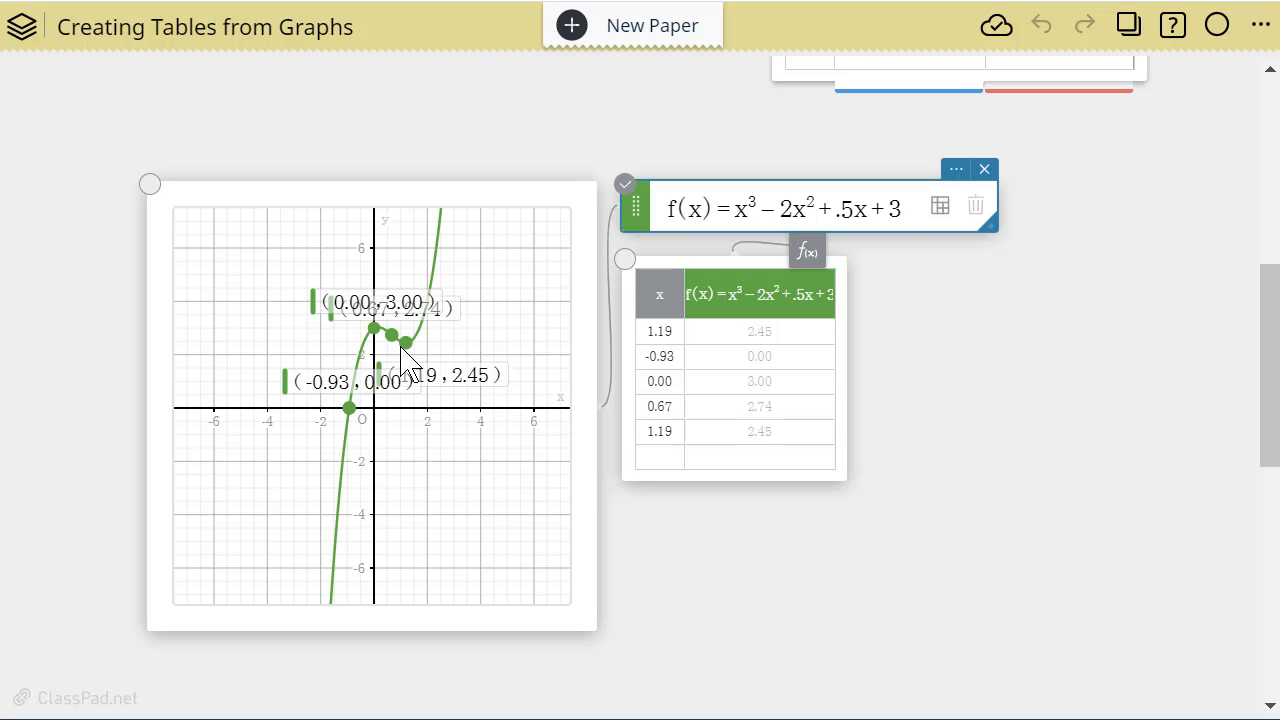
{"action": "left_click", "coordinate": [536, 543]}
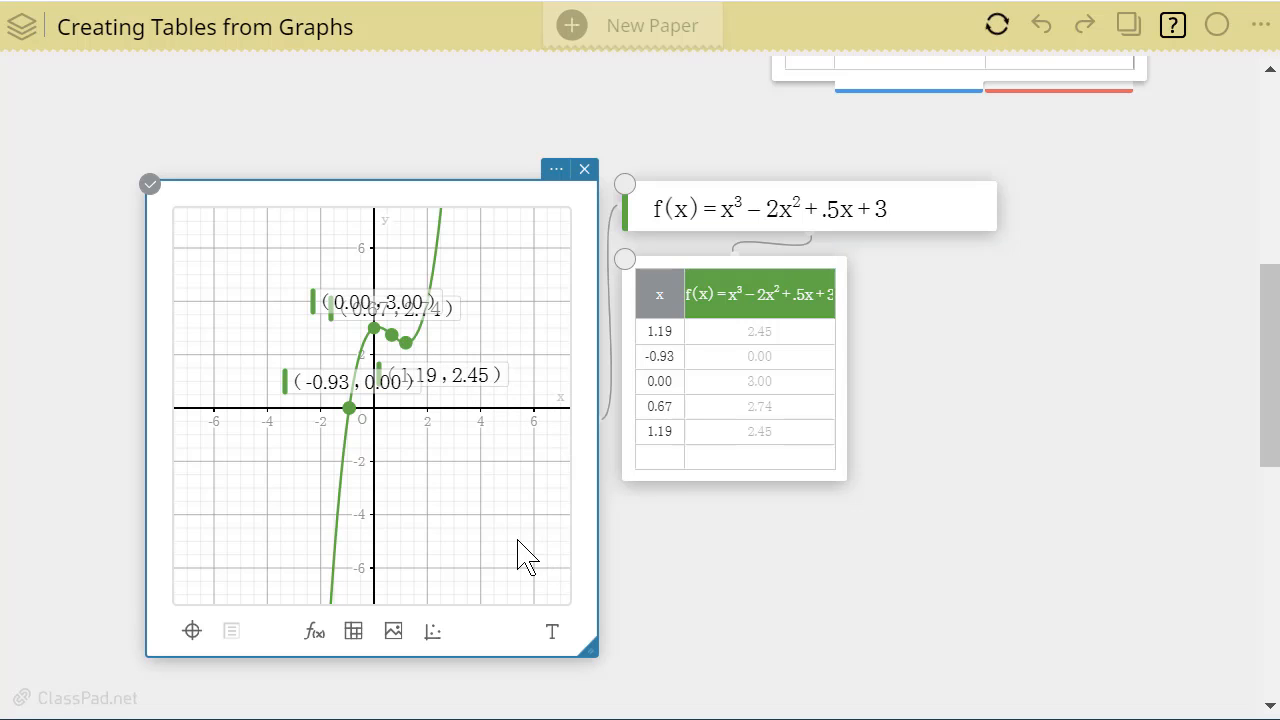
{"action": "left_click", "coordinate": [767, 558]}
Place a free point on the cubic curve's upper branch at (2.60, 8.36) and convert it to a table row.
{"action": "left_click", "coordinate": [488, 528]}
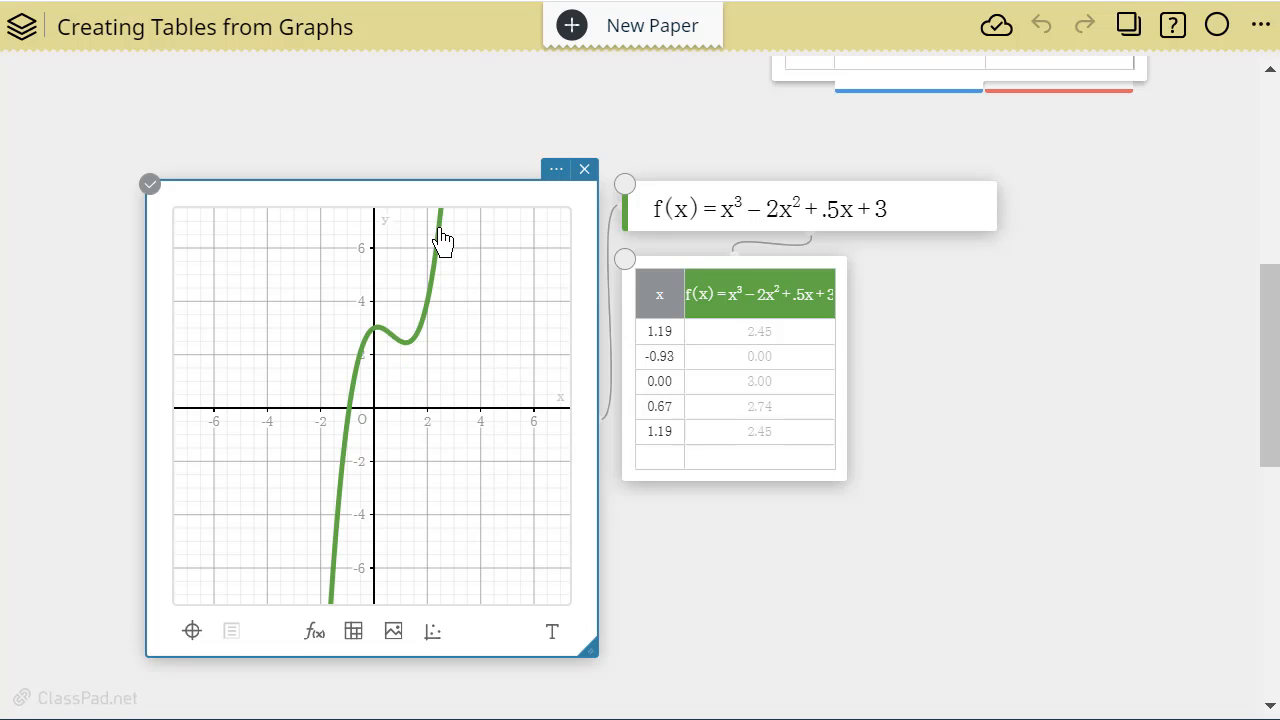
{"action": "left_click", "coordinate": [441, 240]}
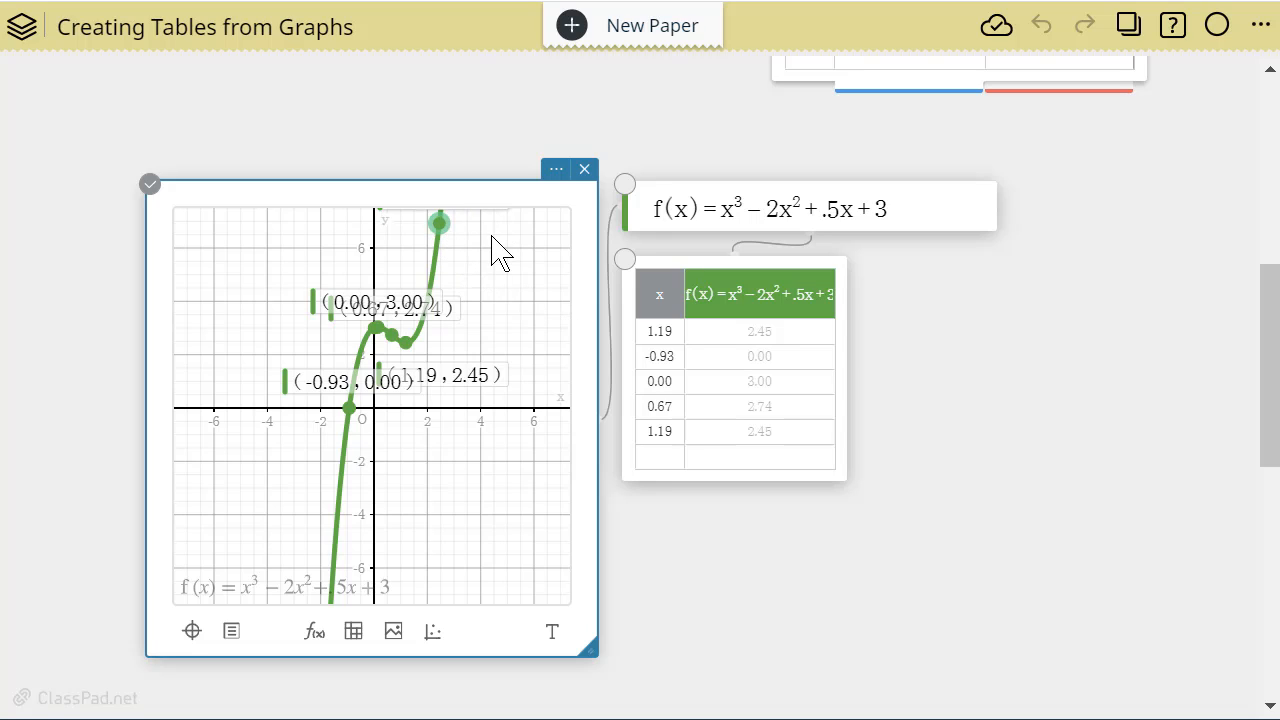
{"action": "left_click_drag", "start_coordinate": [472, 214], "coordinate": [490, 262]}
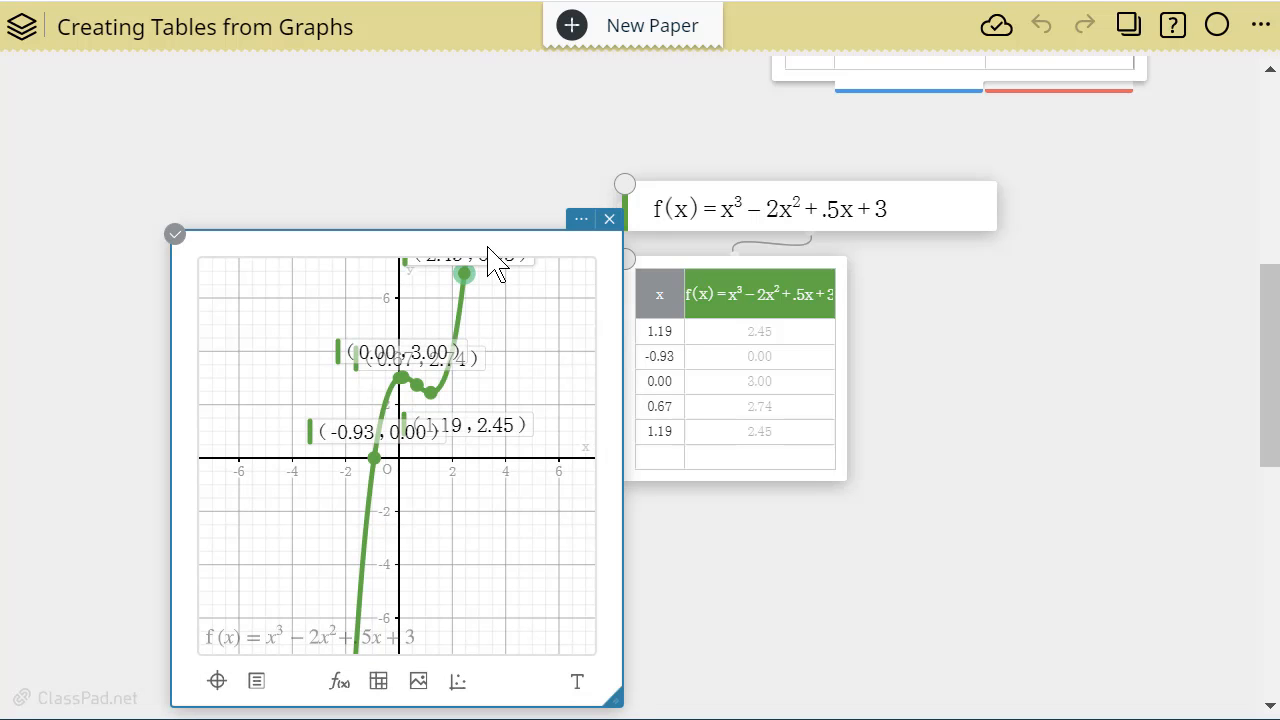
{"action": "left_click_drag", "start_coordinate": [494, 520], "coordinate": [462, 595]}
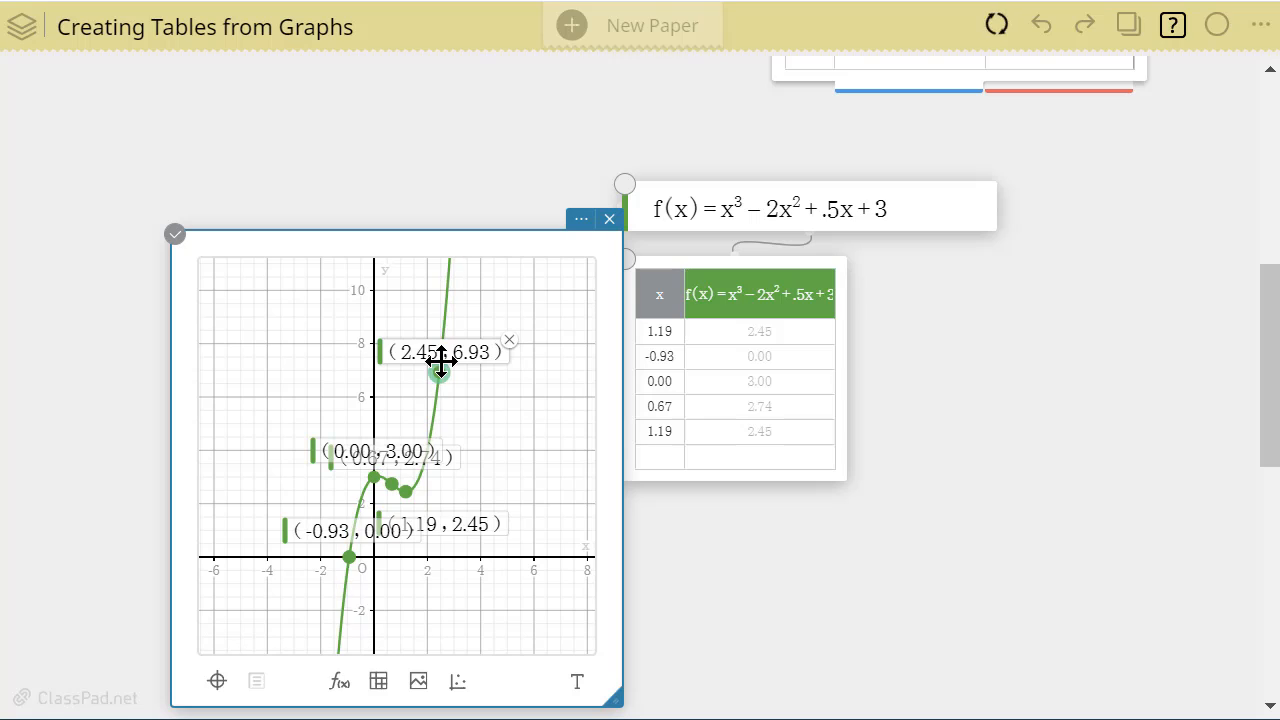
{"action": "left_click_drag", "start_coordinate": [441, 372], "coordinate": [461, 336]}
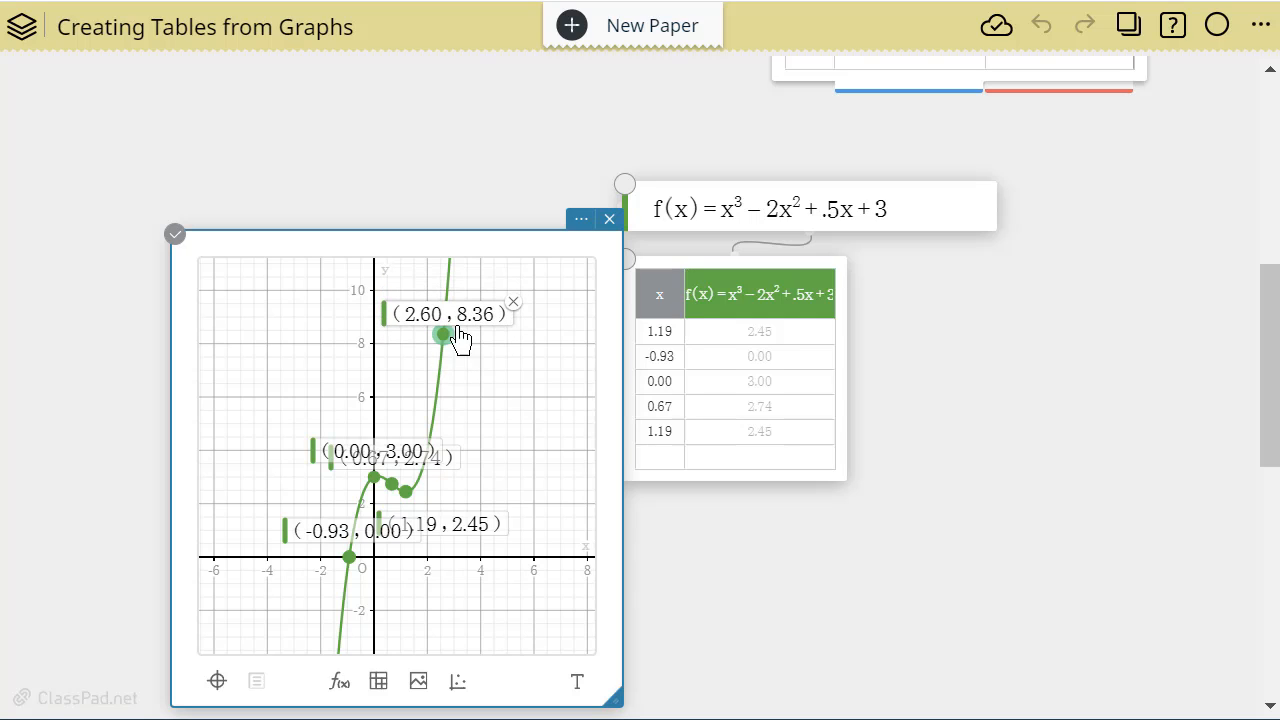
{"action": "left_click", "coordinate": [489, 366]}
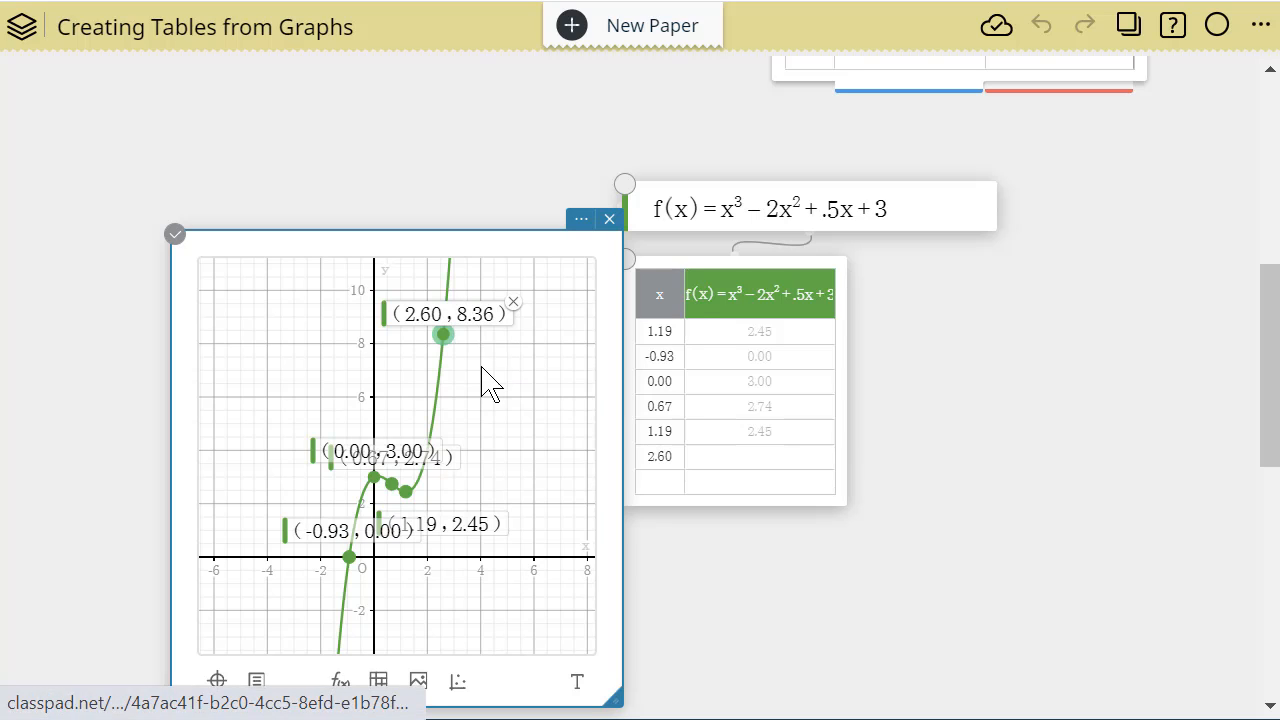
Move the free point along the cubic curve to (2.30, 5.74) and convert it to a table row.
{"action": "left_click_drag", "start_coordinate": [443, 335], "coordinate": [435, 408]}
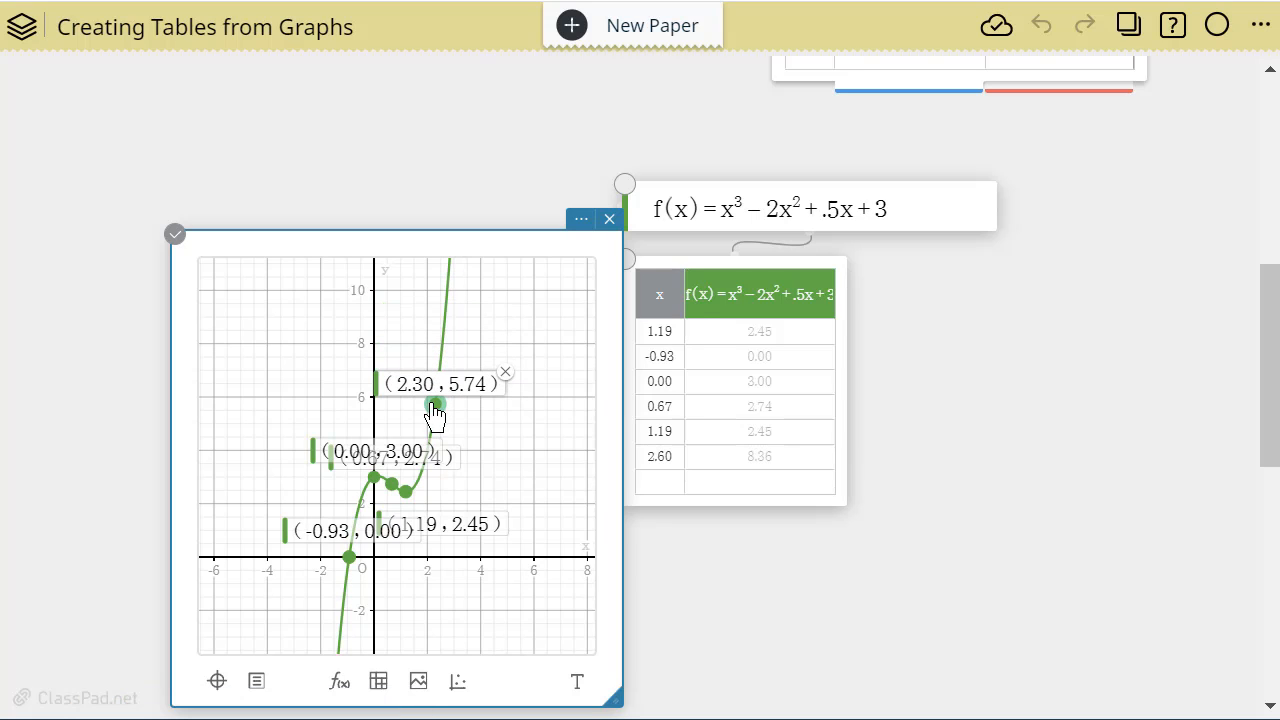
{"action": "left_click", "coordinate": [435, 406]}
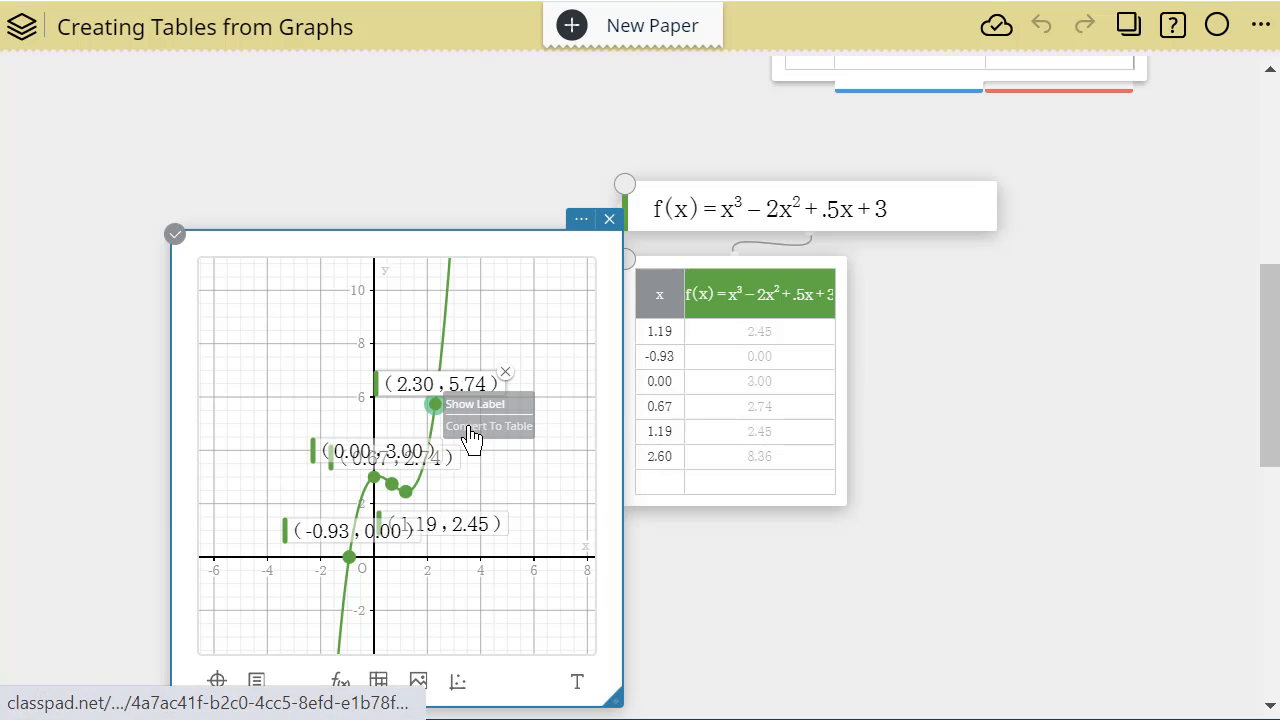
{"action": "left_click", "coordinate": [468, 427]}
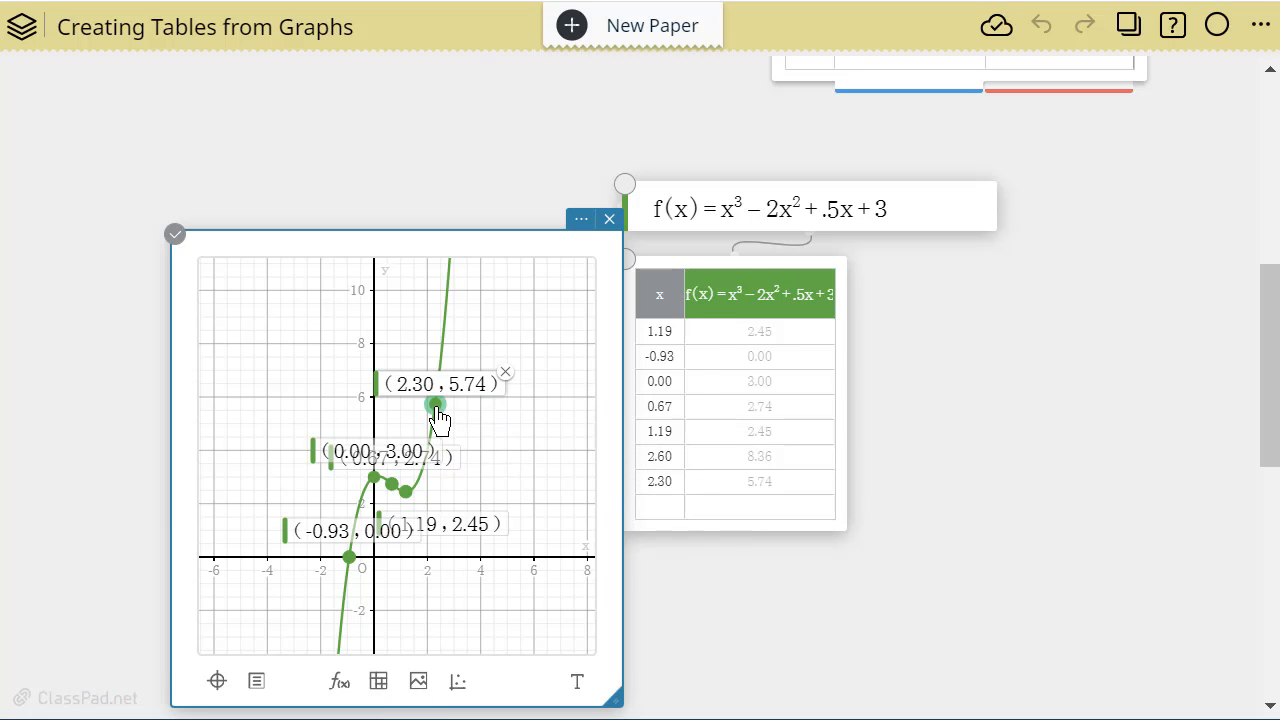
Move the free point below the x-axis to (-1.20, -2.21) on the cubic curve and convert it to a table row.
{"action": "left_click_drag", "start_coordinate": [437, 410], "coordinate": [319, 614]}
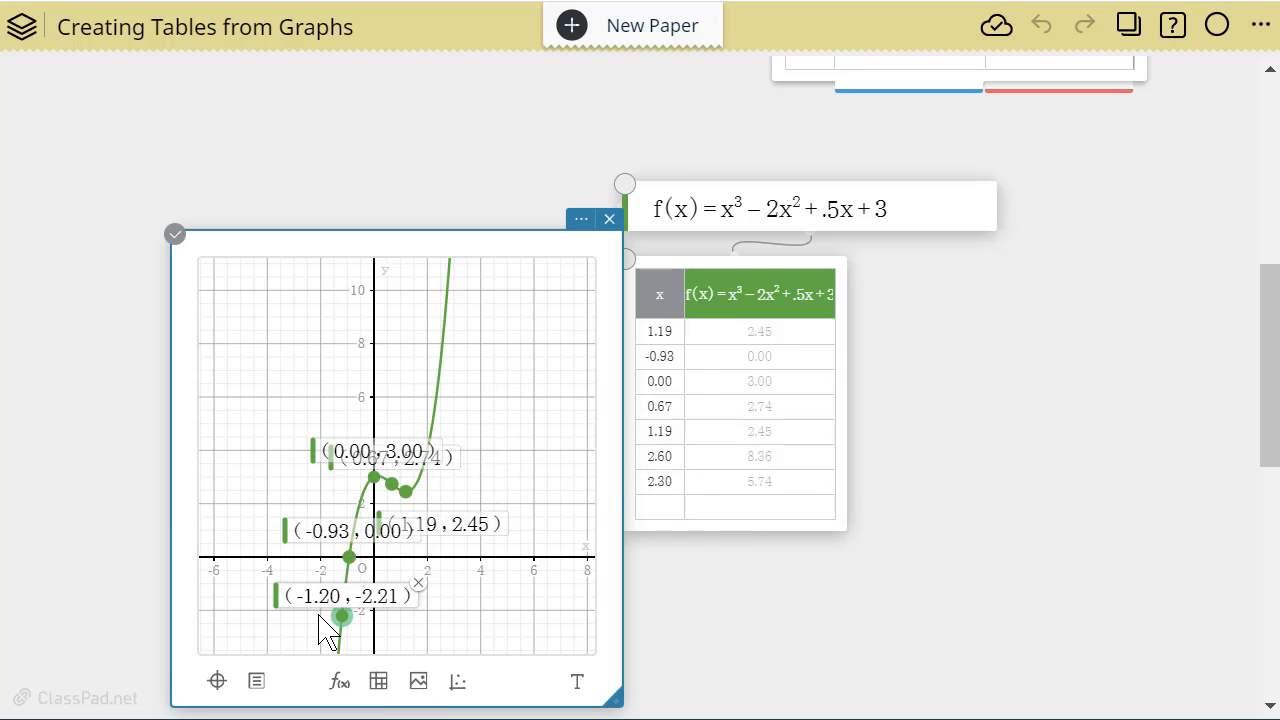
{"action": "left_click", "coordinate": [381, 598]}
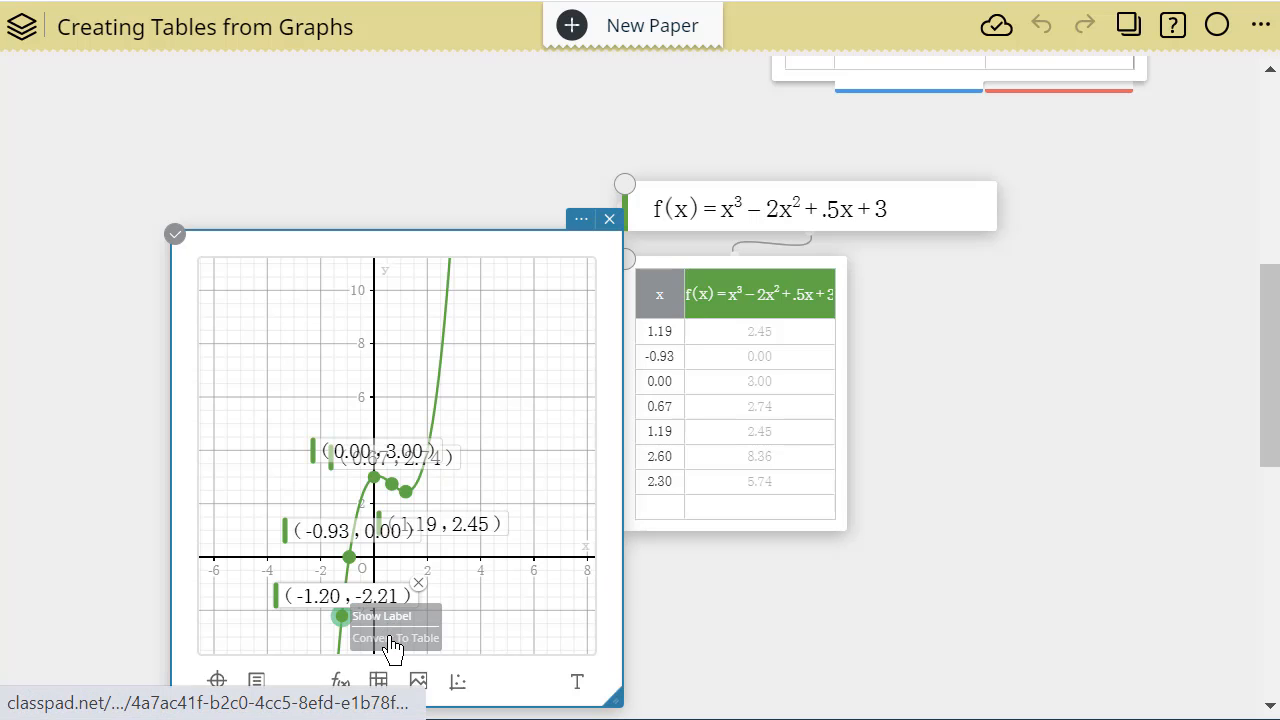
{"action": "left_click", "coordinate": [392, 640]}
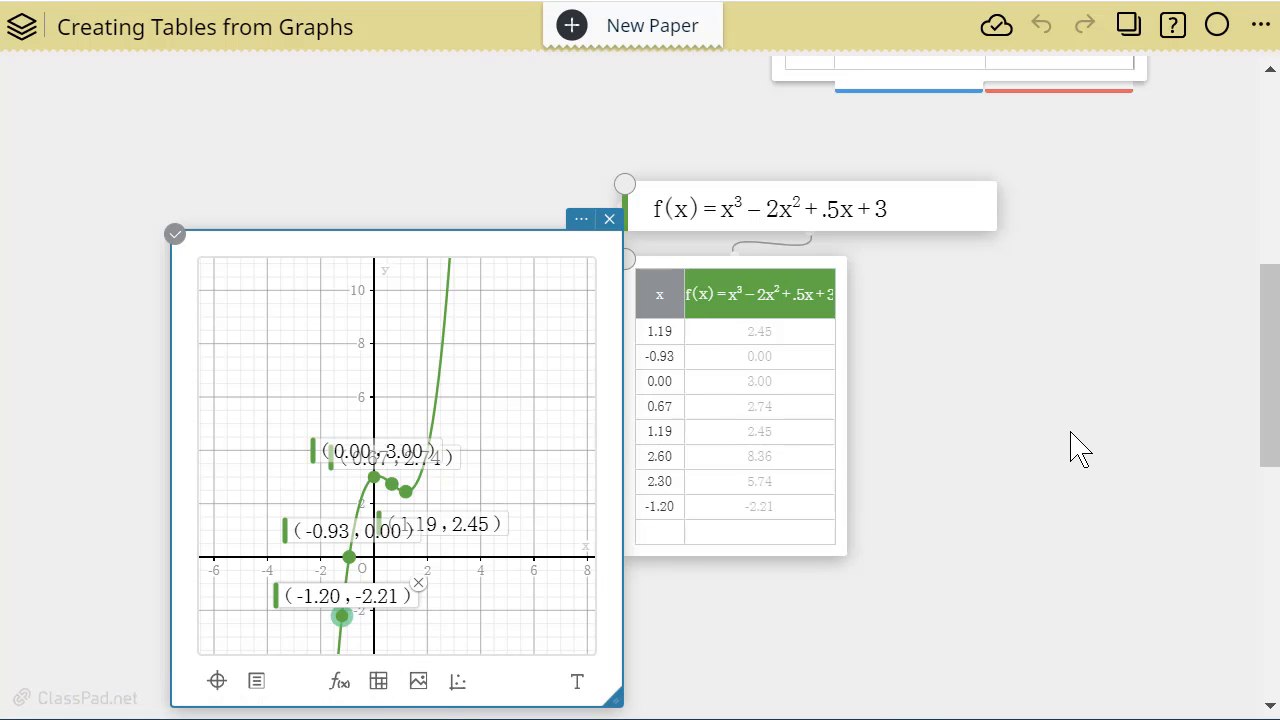
{"action": "left_click", "coordinate": [886, 218]}
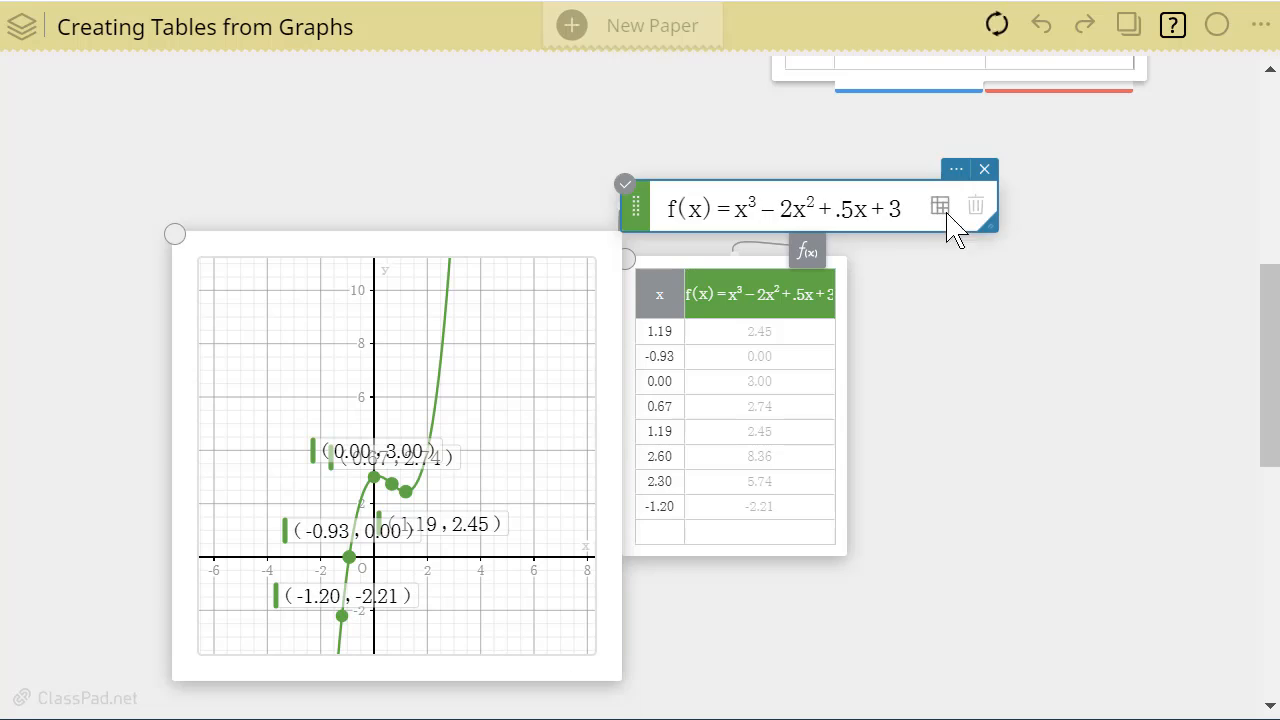